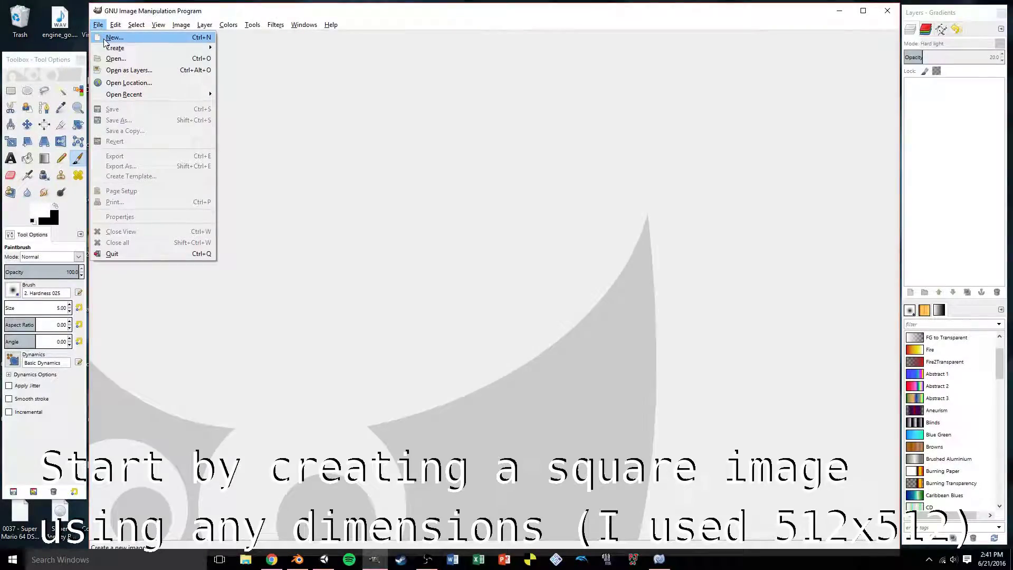
- Create a new 512x512 image
click(103, 38)
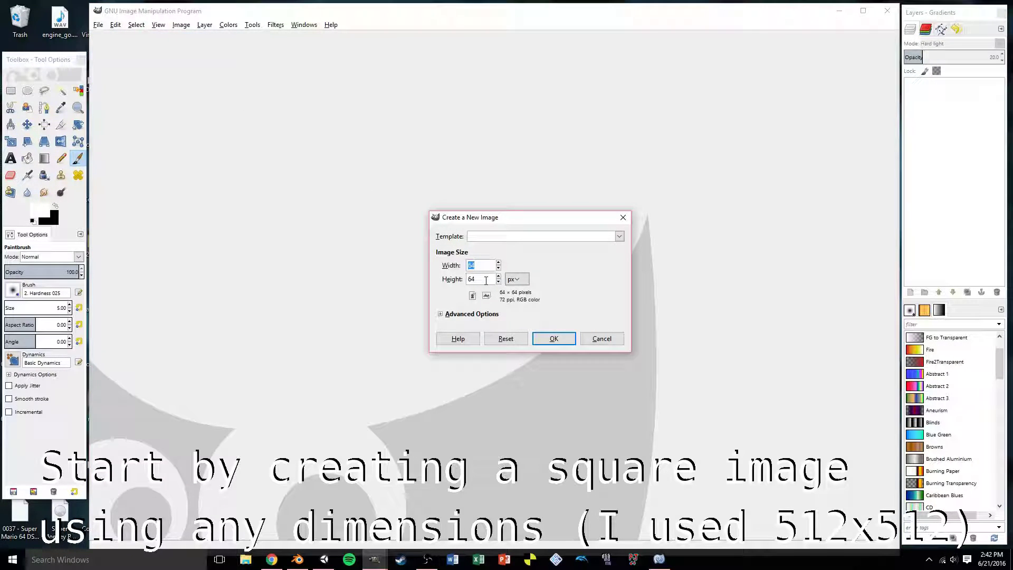
text(512)
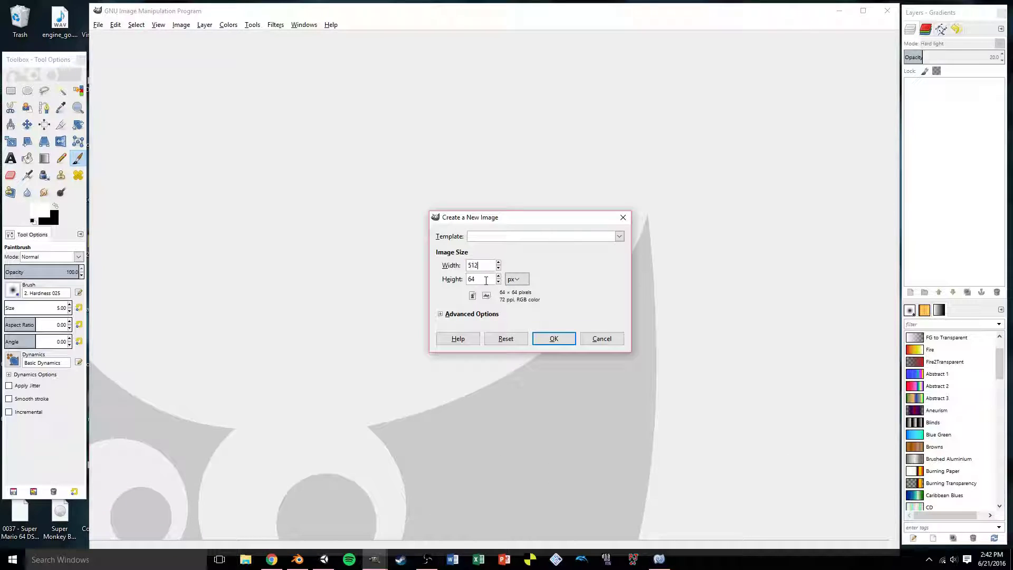
key(Tab)
key(Return)
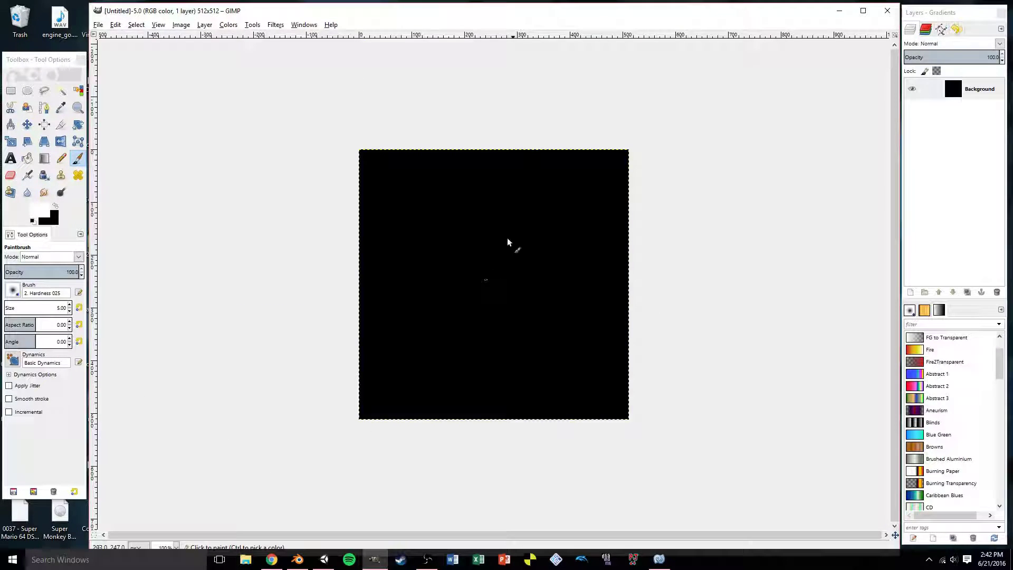
- Add an alpha channel to the layer and clear it to full transparency
click(204, 25)
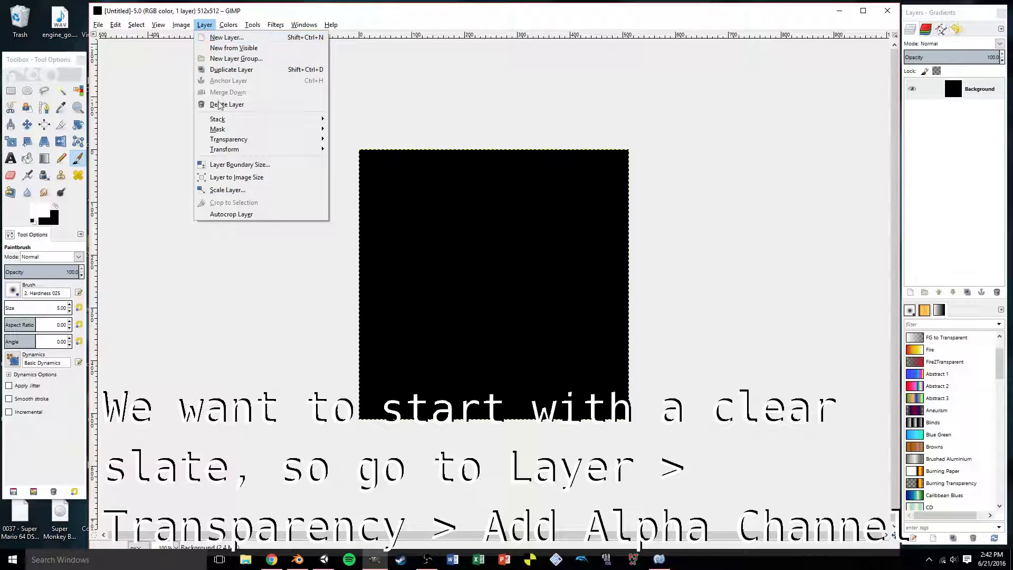
mouse_move(229, 139)
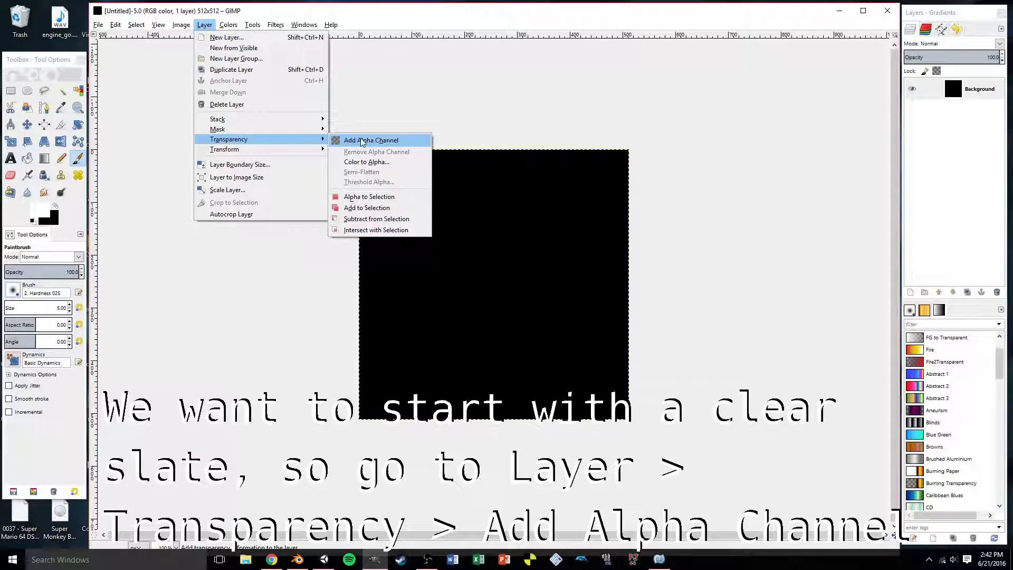
click(363, 141)
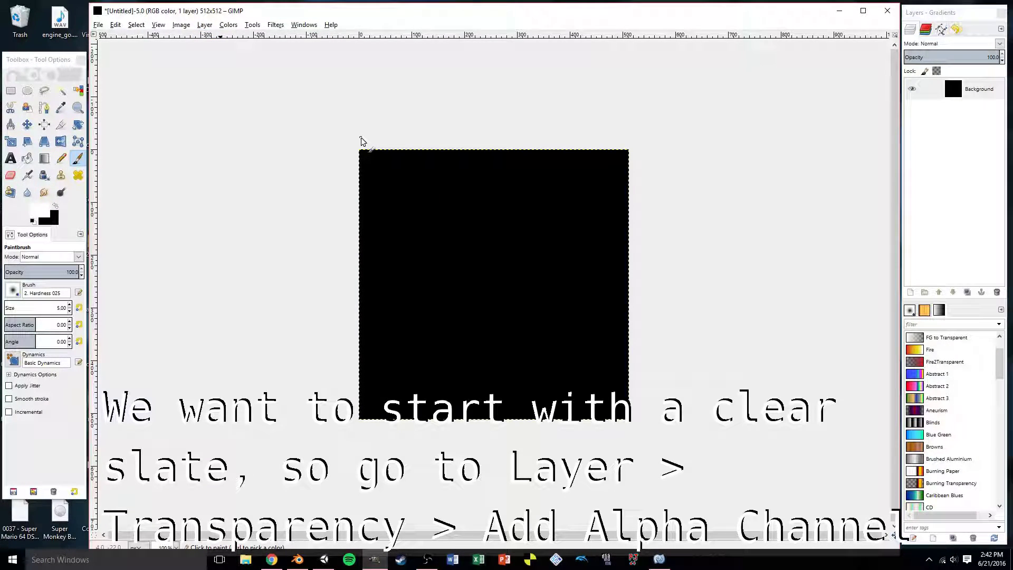
click(115, 25)
click(131, 166)
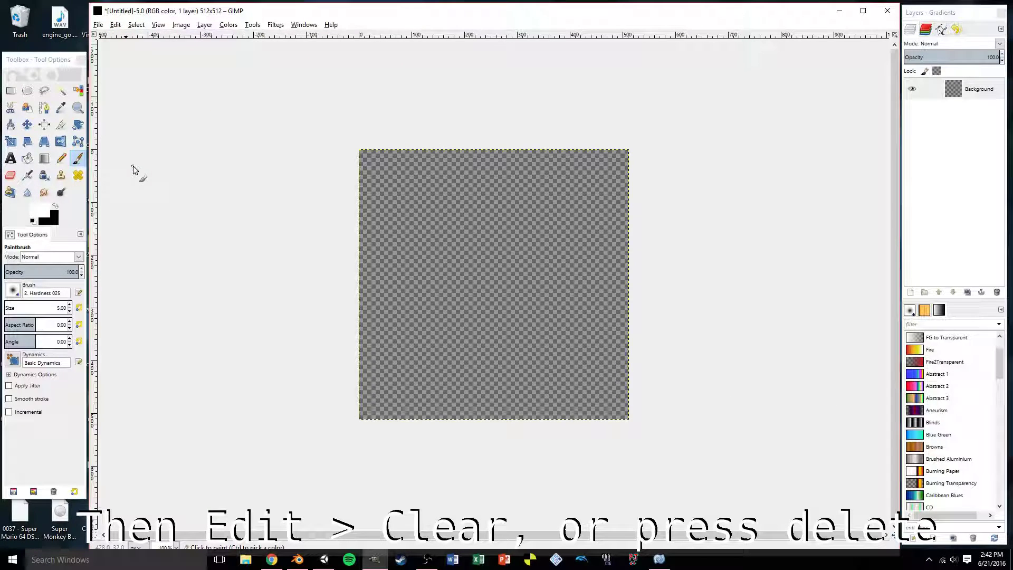
- Draw a rough circular ellipse selection across the canvas
click(27, 91)
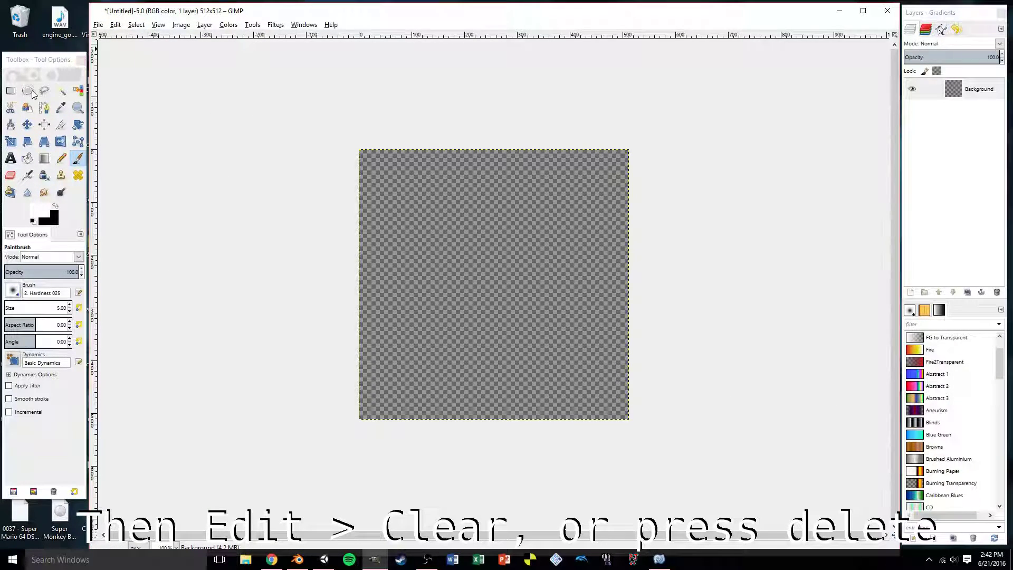
scroll(441, 160, up, 1)
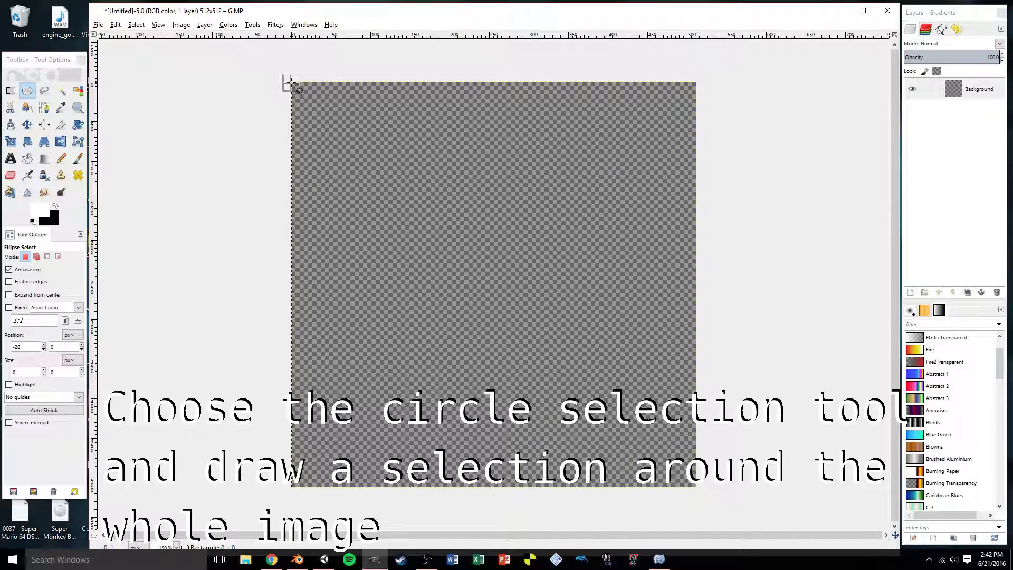
drag(292, 83, 302, 108)
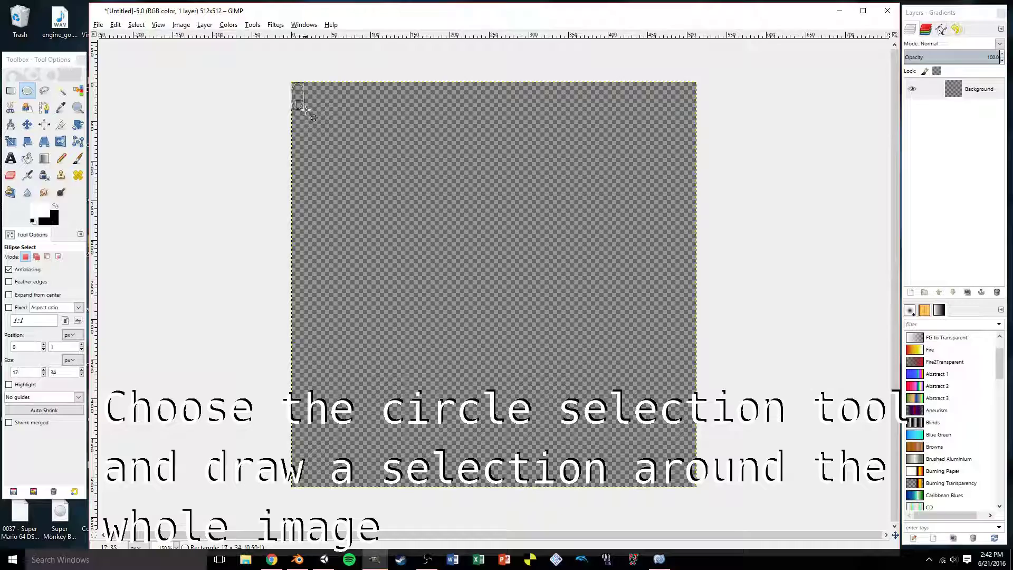
mouse_move(302, 108)
mouse_down()
mouse_move(475, 242)
mouse_move(689, 493)
mouse_up()
scroll(722, 501, up, 1)
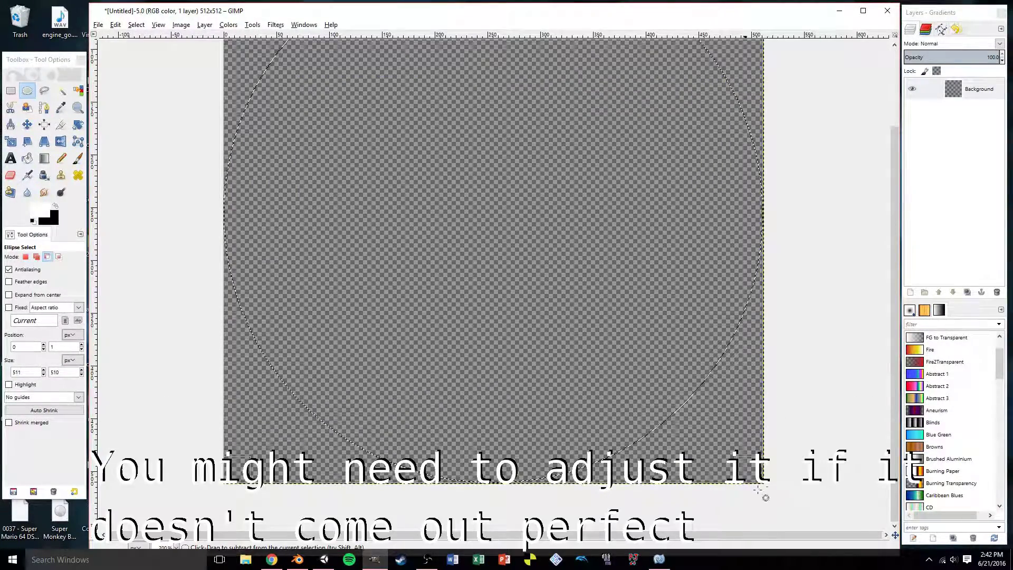
scroll(739, 493, up, 1)
scroll(749, 486, up, 2)
- Adjust the circle's handles so it spans 512x512 from position 0,0
drag(753, 484, 730, 474)
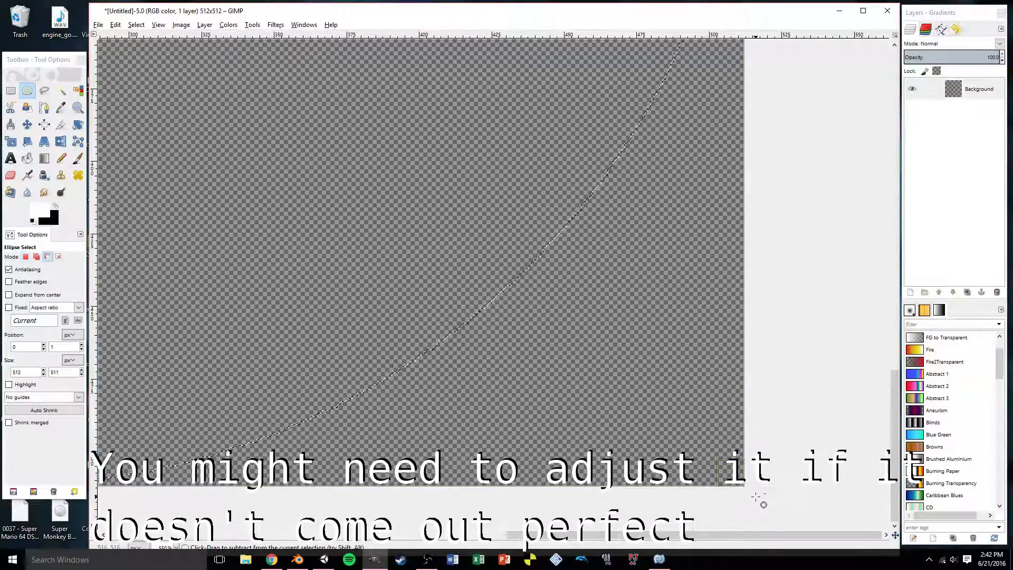
scroll(761, 501, down, 4)
scroll(761, 502, down, 1)
scroll(359, 118, up, 1)
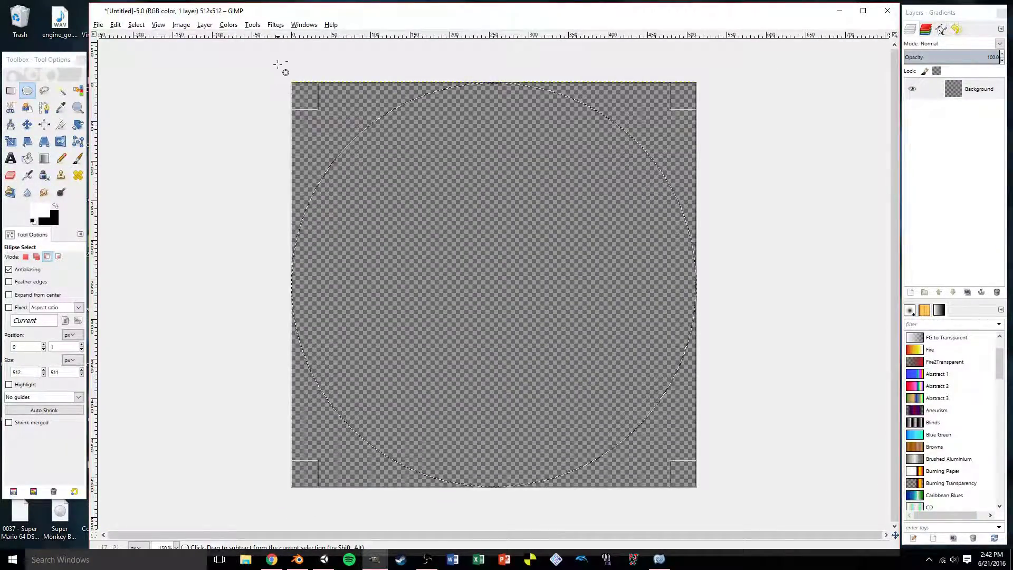
scroll(278, 64, up, 3)
drag(219, 132, 221, 130)
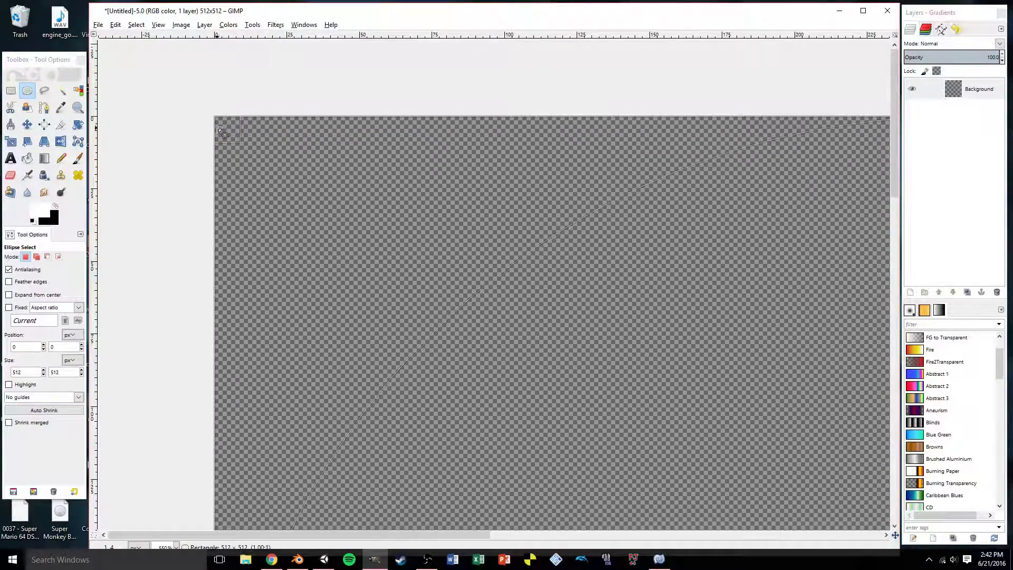
scroll(180, 113, down, 5)
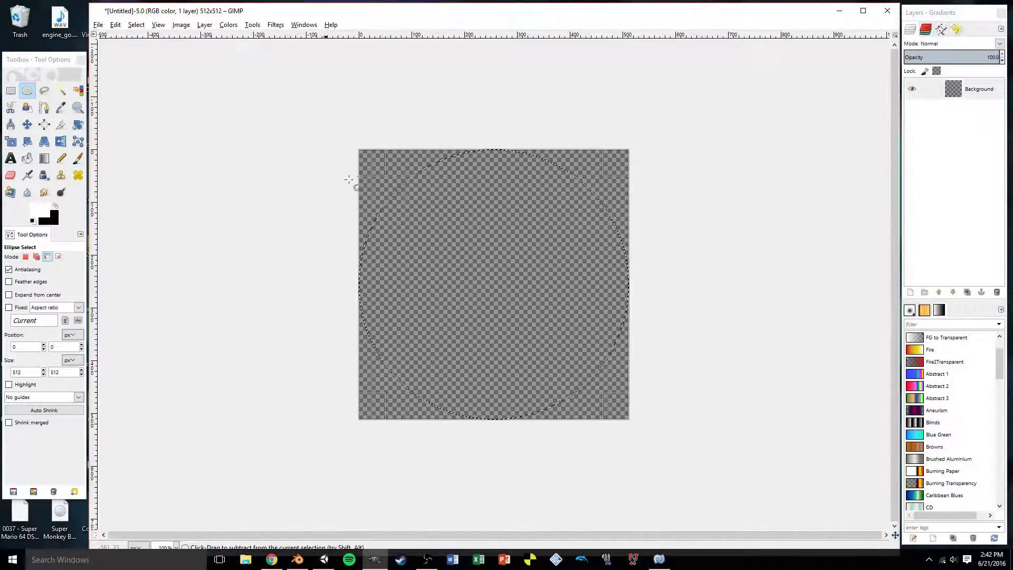
scroll(653, 188, up, 1)
- Set the foreground colour to light blue and fill the circle with it
click(40, 216)
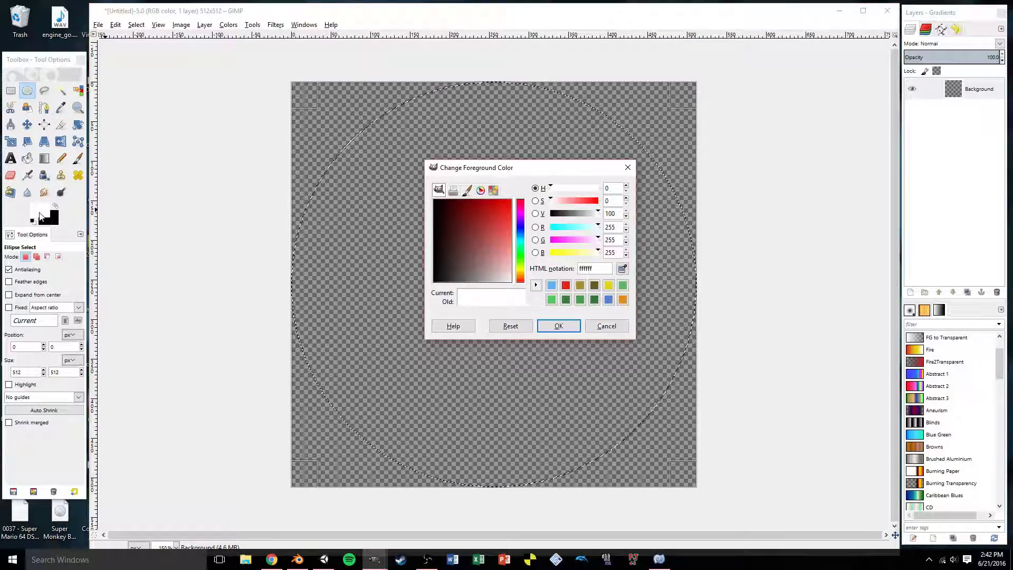
click(521, 238)
click(505, 235)
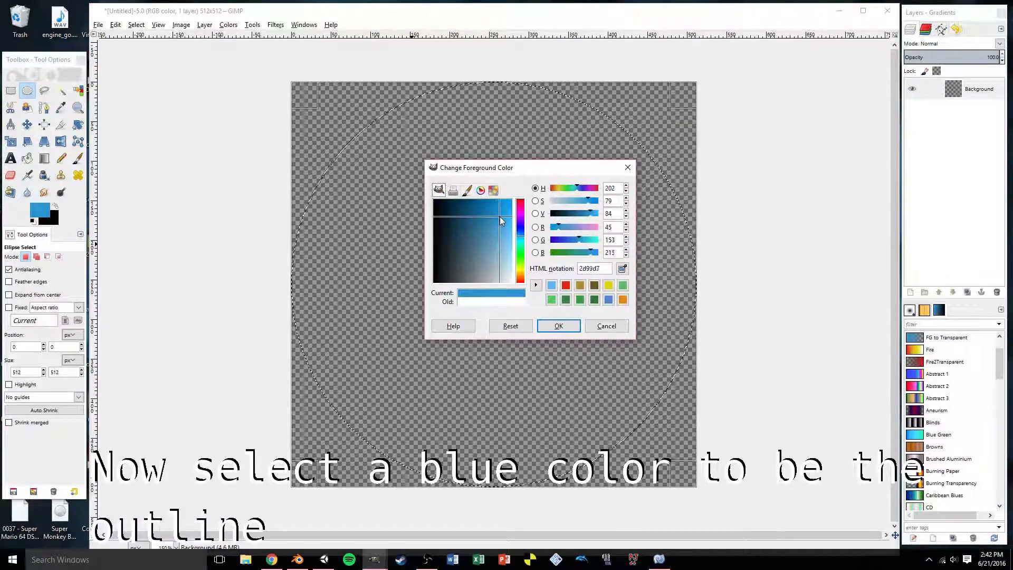
drag(506, 234, 507, 234)
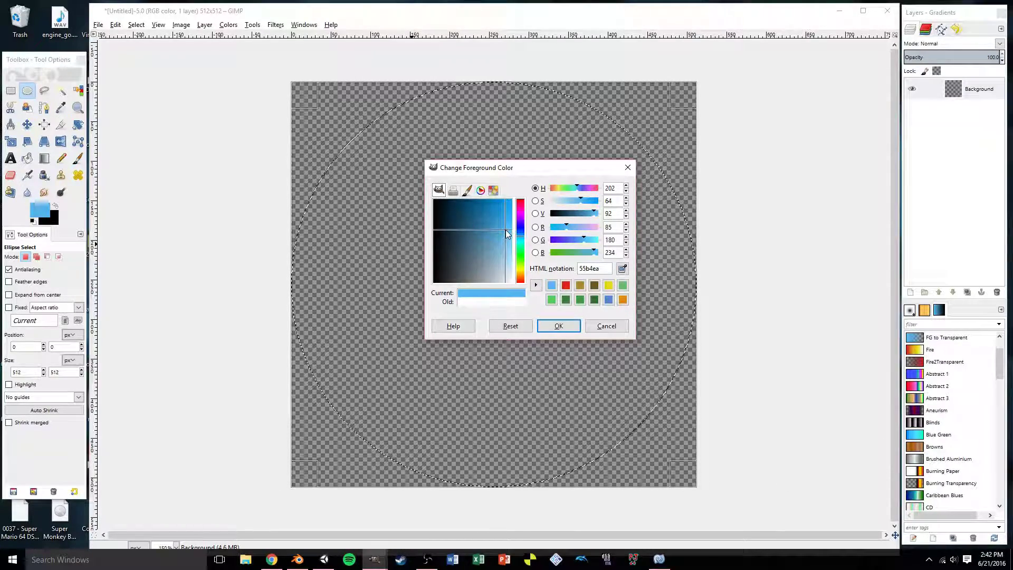
click(558, 325)
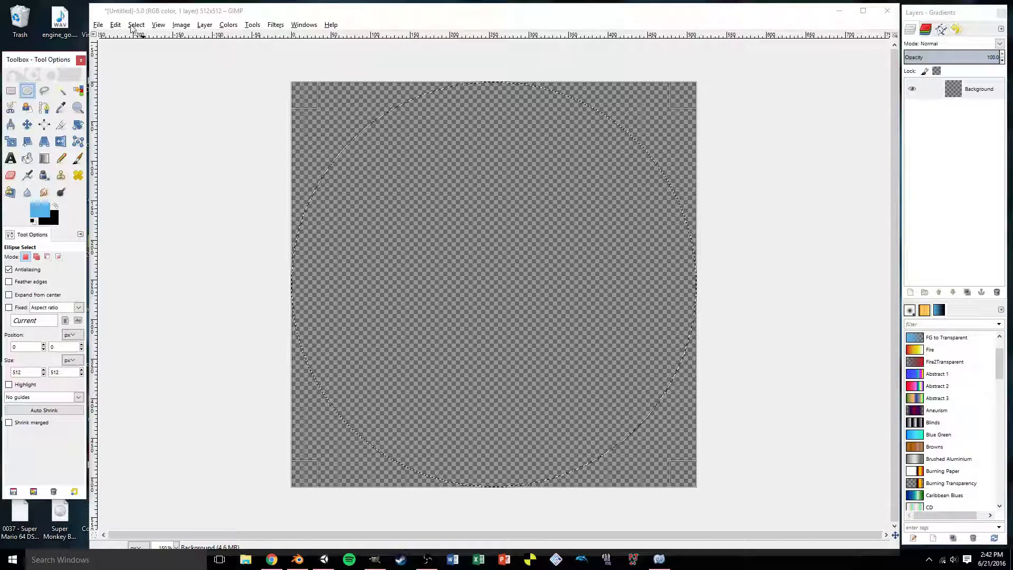
click(115, 25)
click(168, 183)
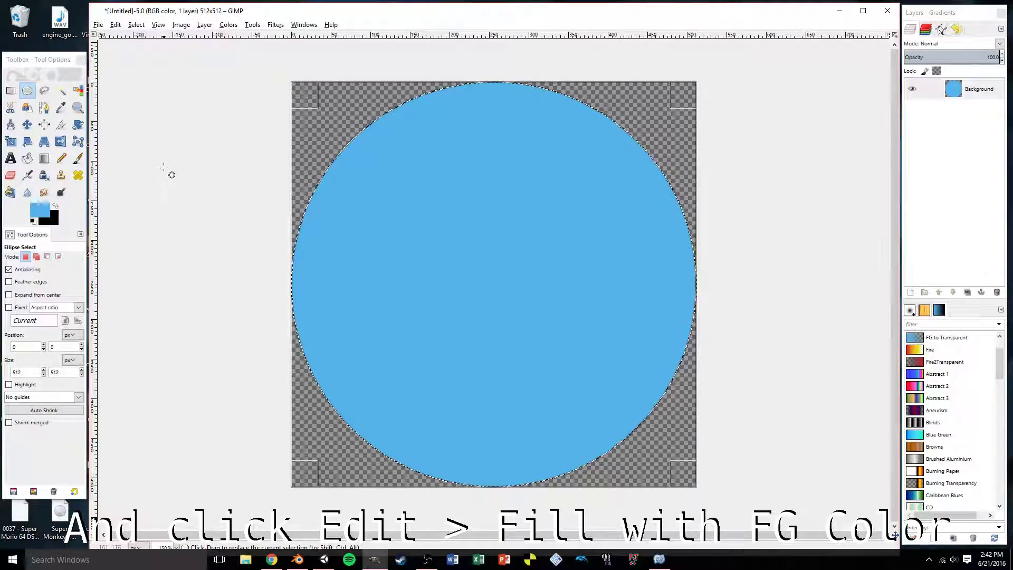
- Shrink the selection by 10 px and clear its interior, leaving a blue ring
click(136, 25)
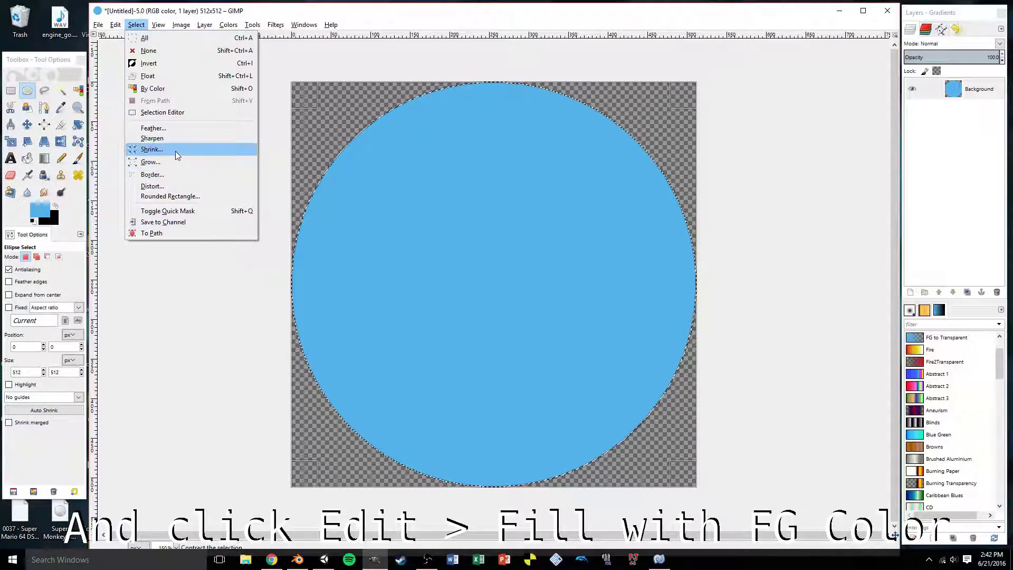
click(175, 151)
drag(132, 52, 443, 166)
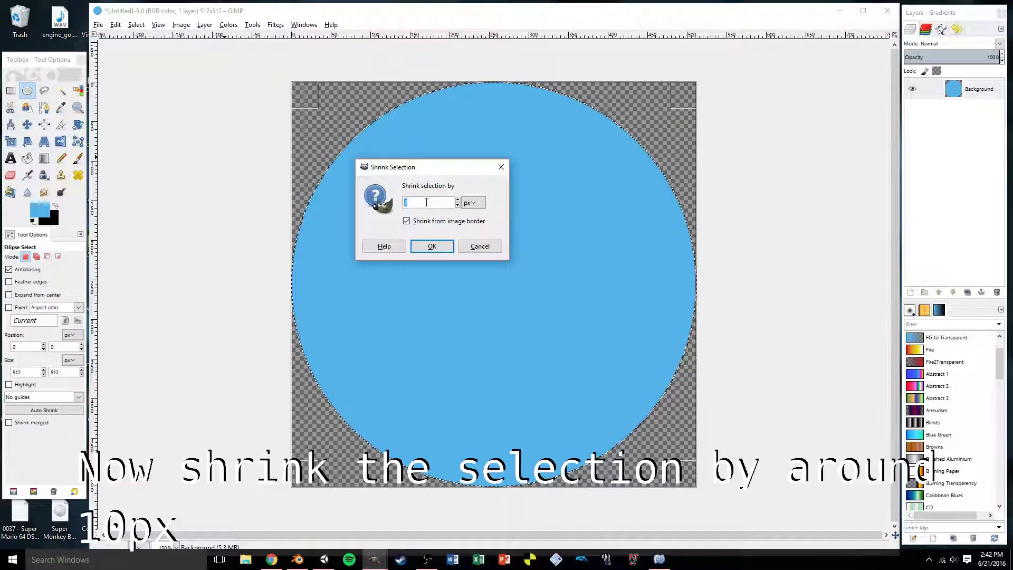
text(10)
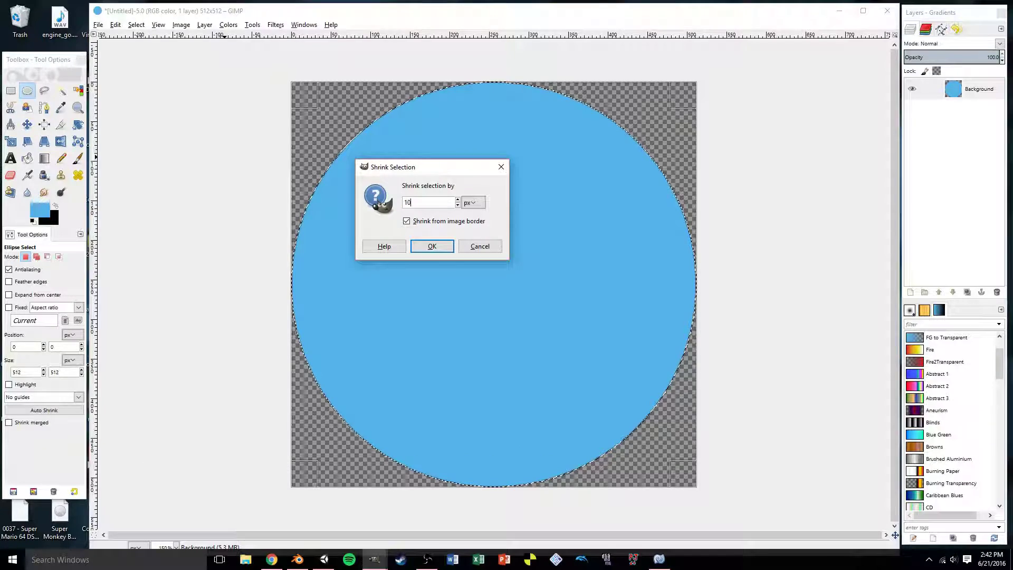
key(Return)
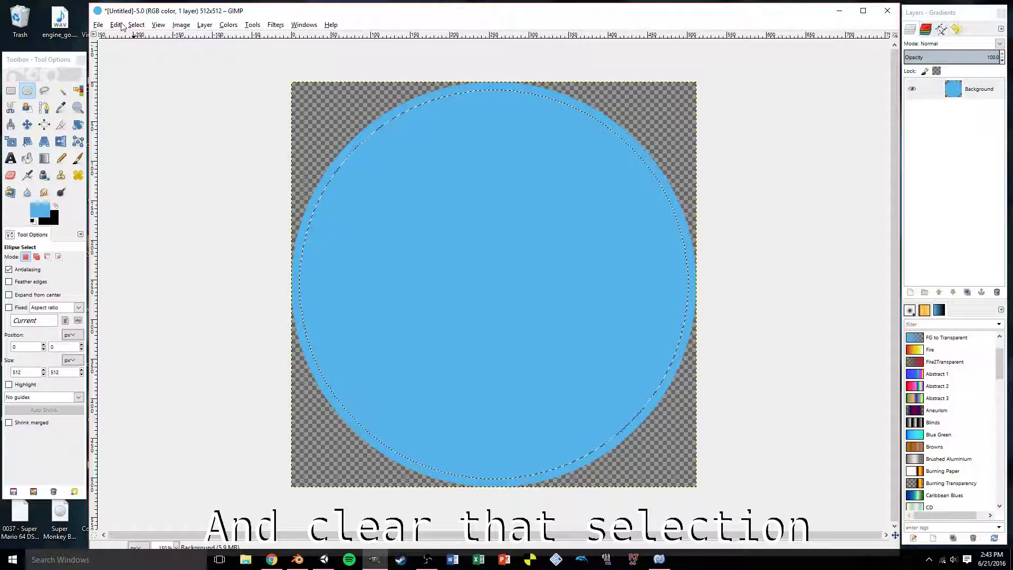
click(115, 25)
click(130, 165)
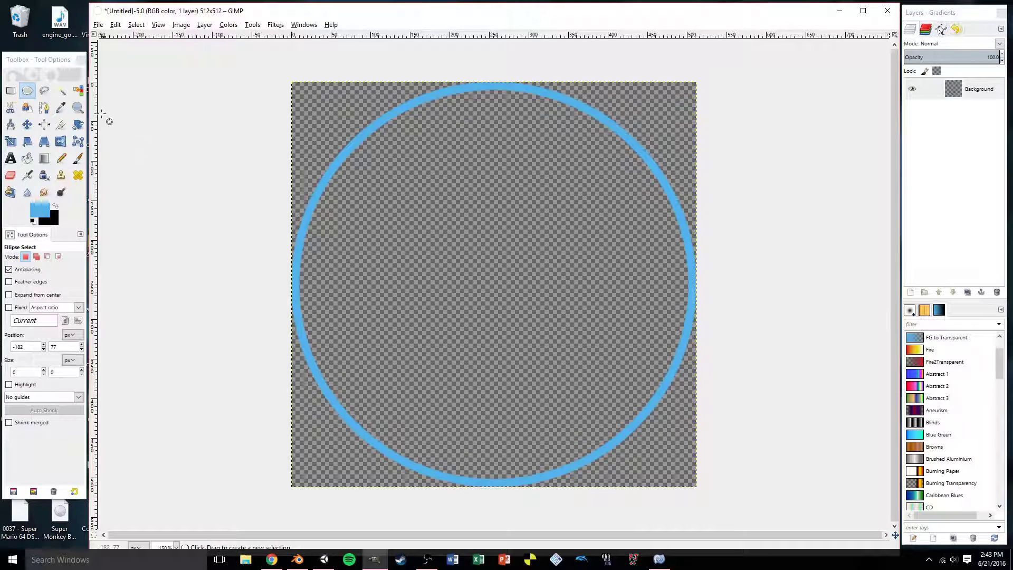
- Add a new transparent layer named Shine above the Background layer
click(974, 103)
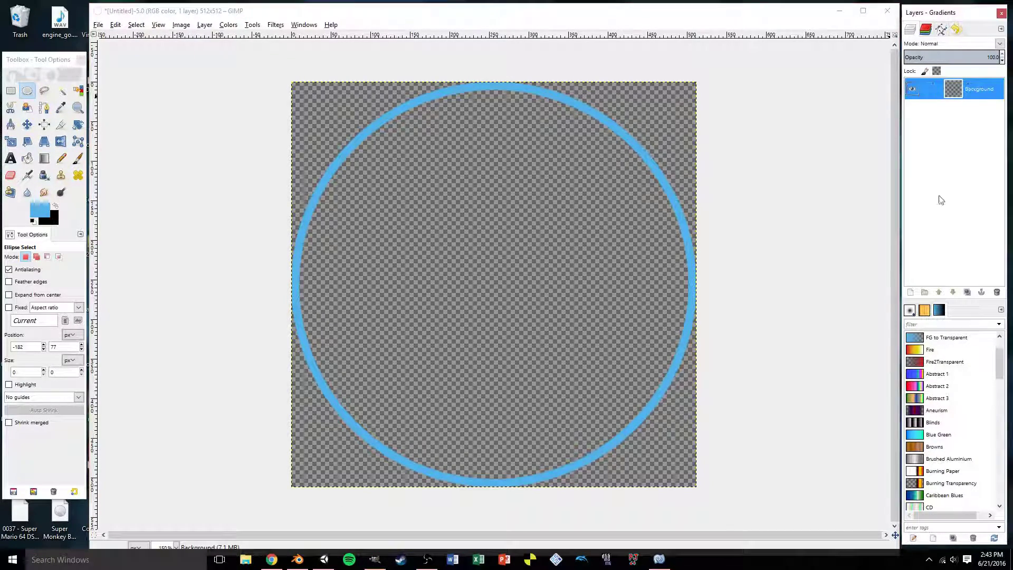
click(910, 293)
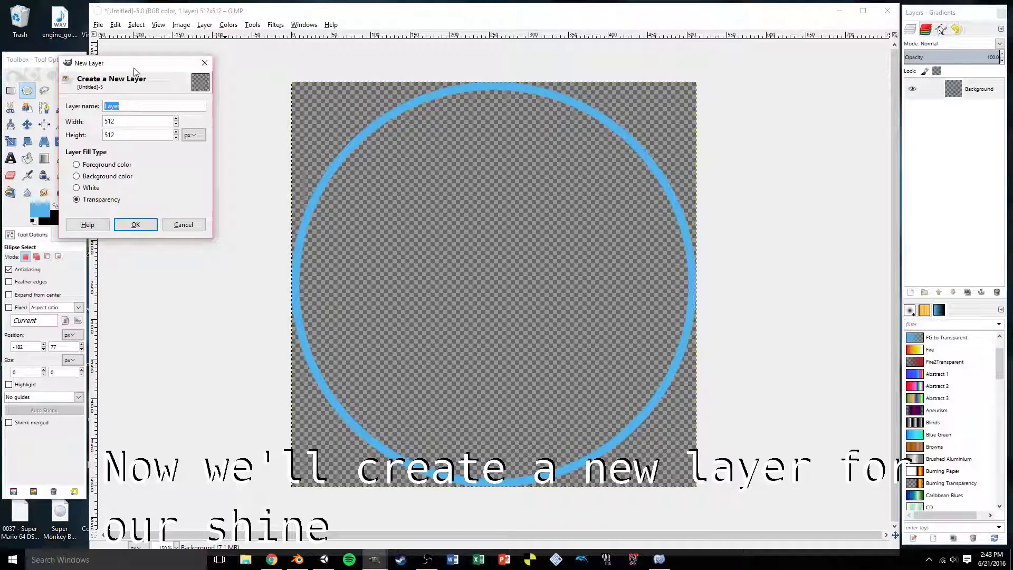
drag(134, 68, 503, 135)
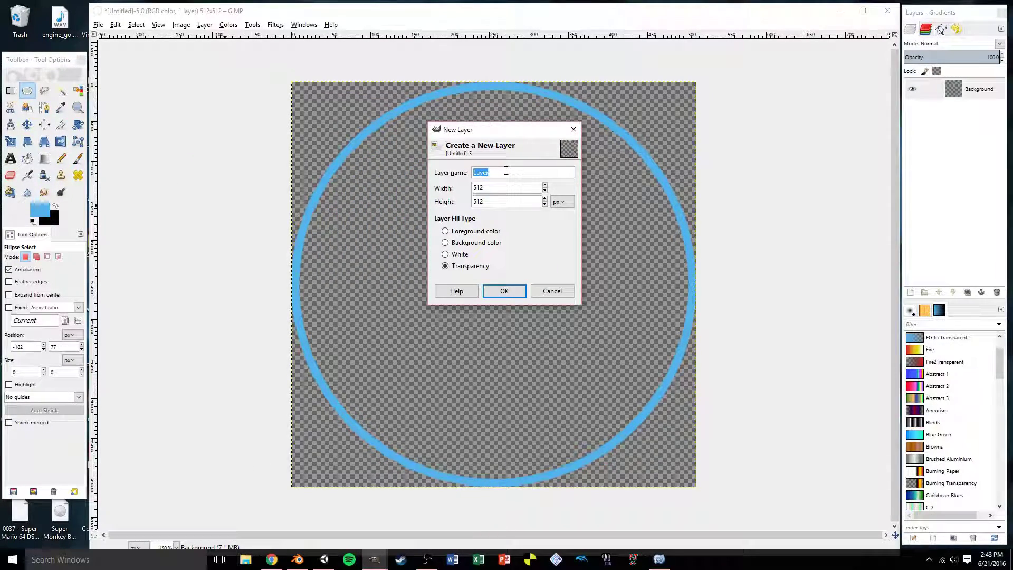
text(Shine)
key(Return)
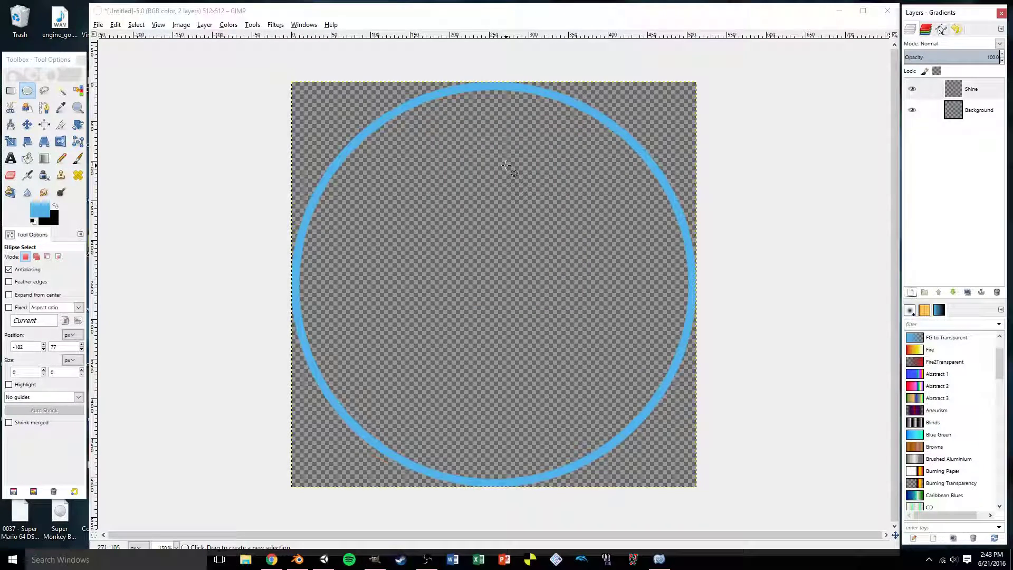
- Rename the bottom layer to Outline and make Shine the active layer
click(976, 111)
double_click(978, 110)
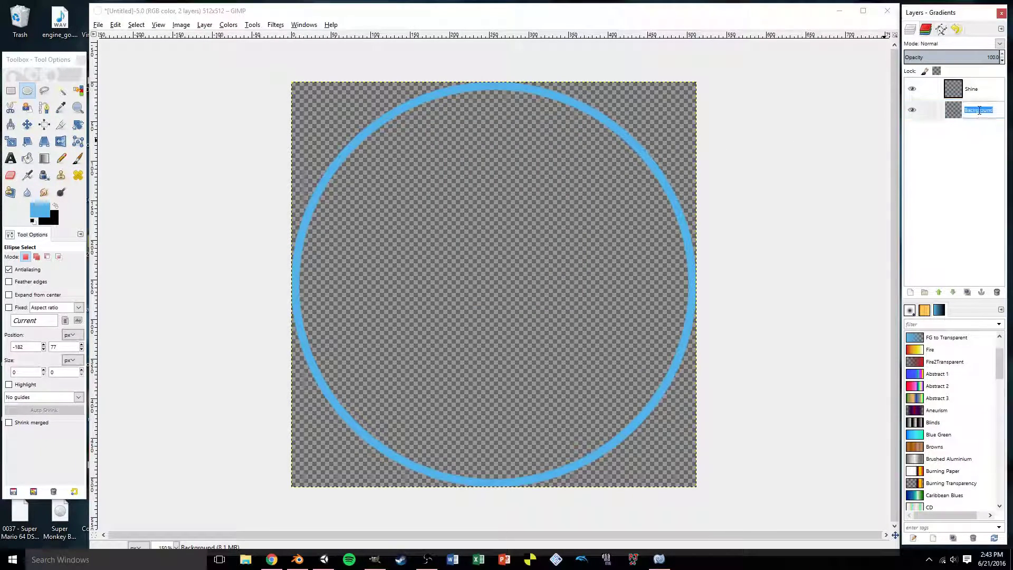
text(Outline)
key(Return)
click(961, 87)
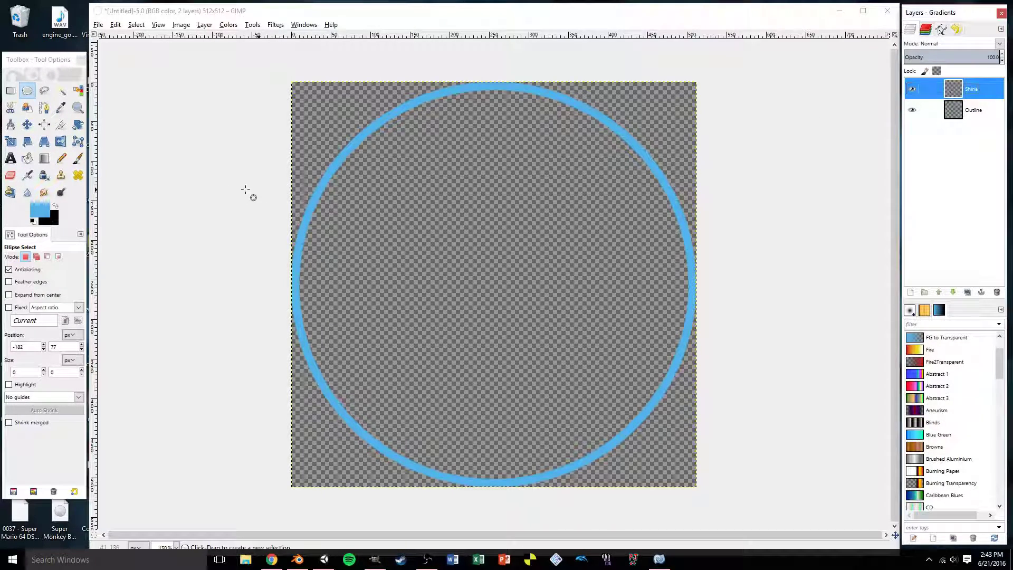
- Select the Paintbrush with the softest brush preset
click(75, 160)
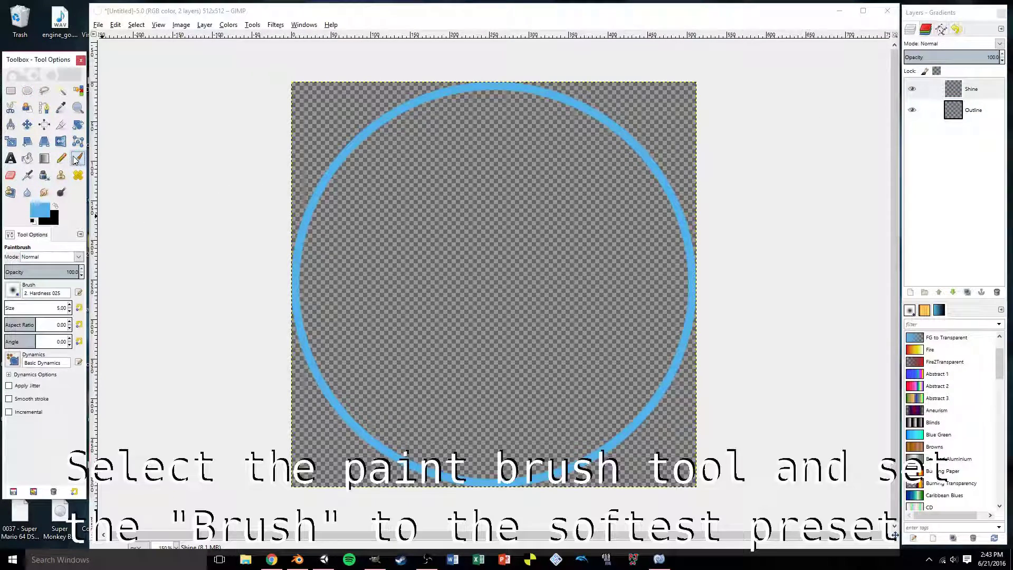
click(13, 290)
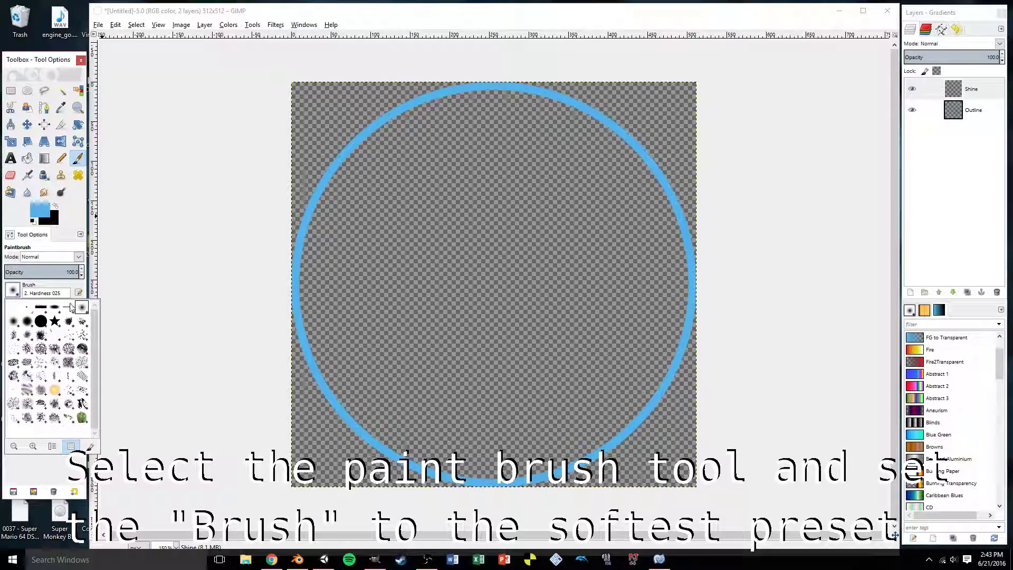
click(35, 298)
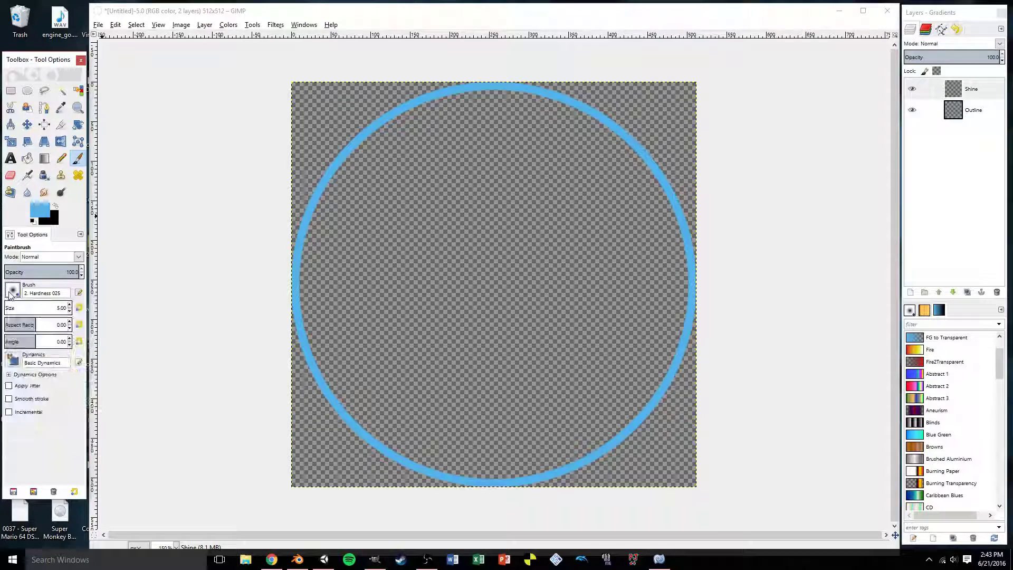
- Create a 'Random Opacity' paint dynamics with random opacity and apply it to the brush
click(13, 359)
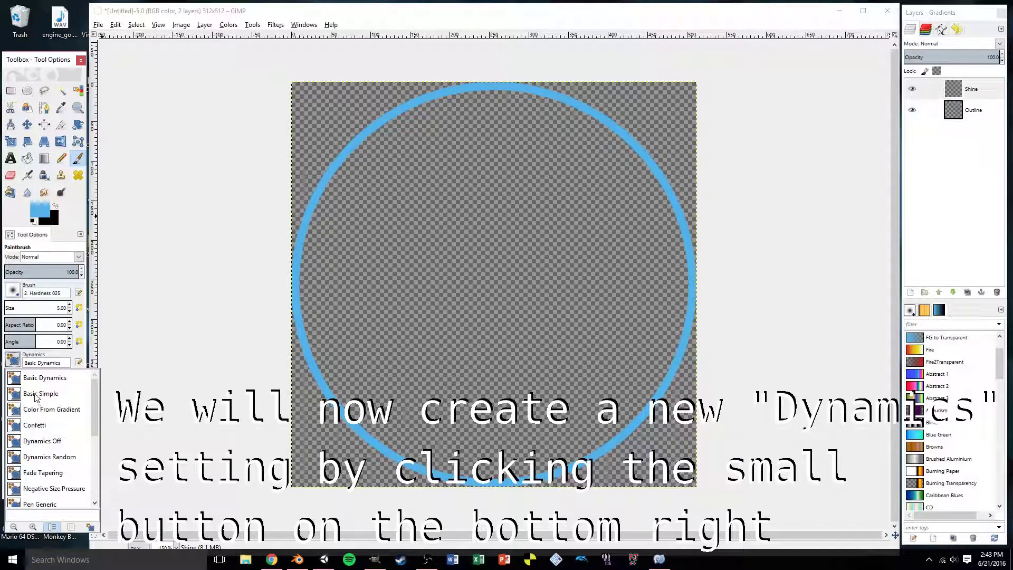
click(90, 527)
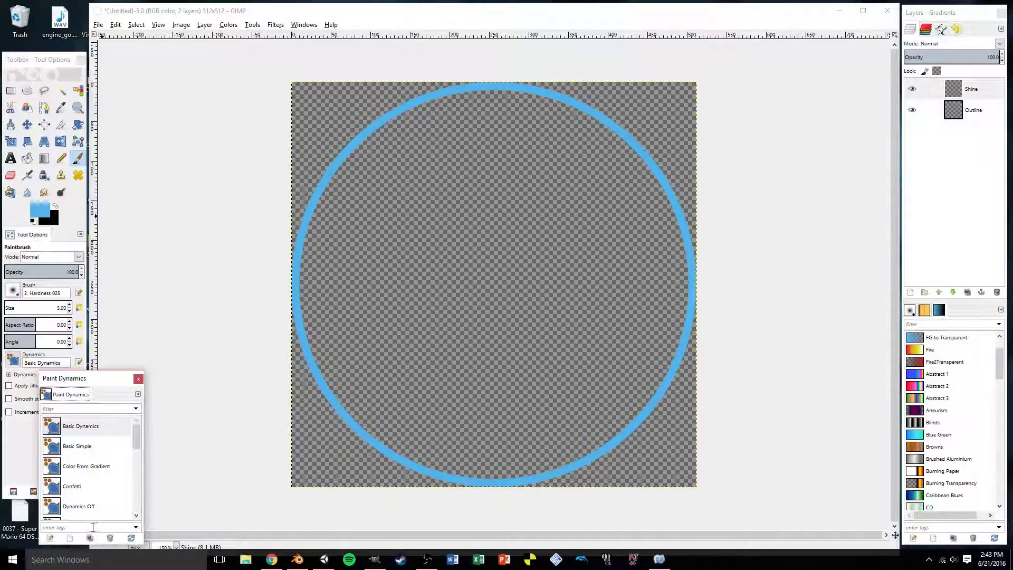
drag(93, 379, 486, 155)
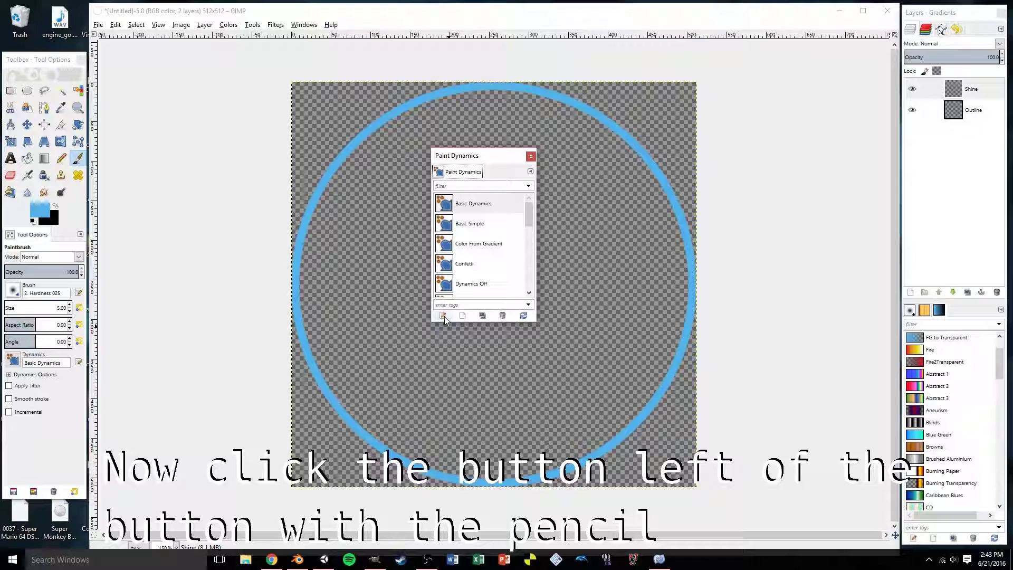
click(463, 316)
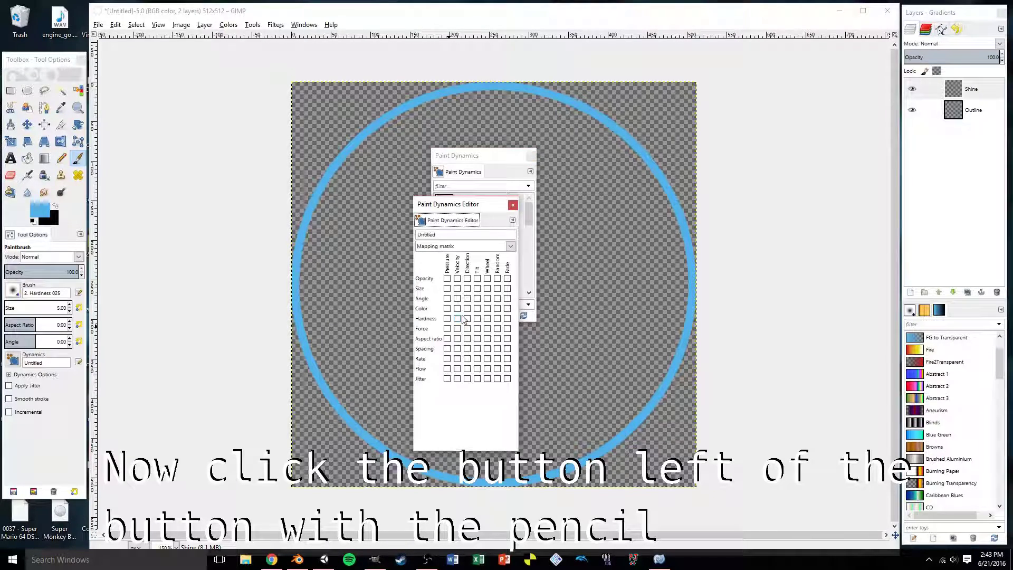
drag(465, 203, 468, 180)
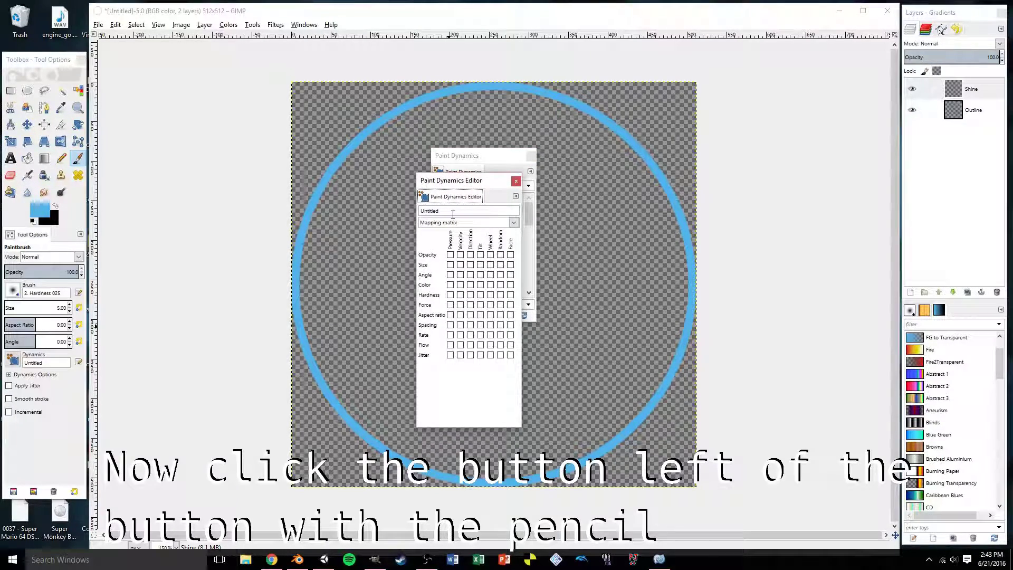
text(Rand)
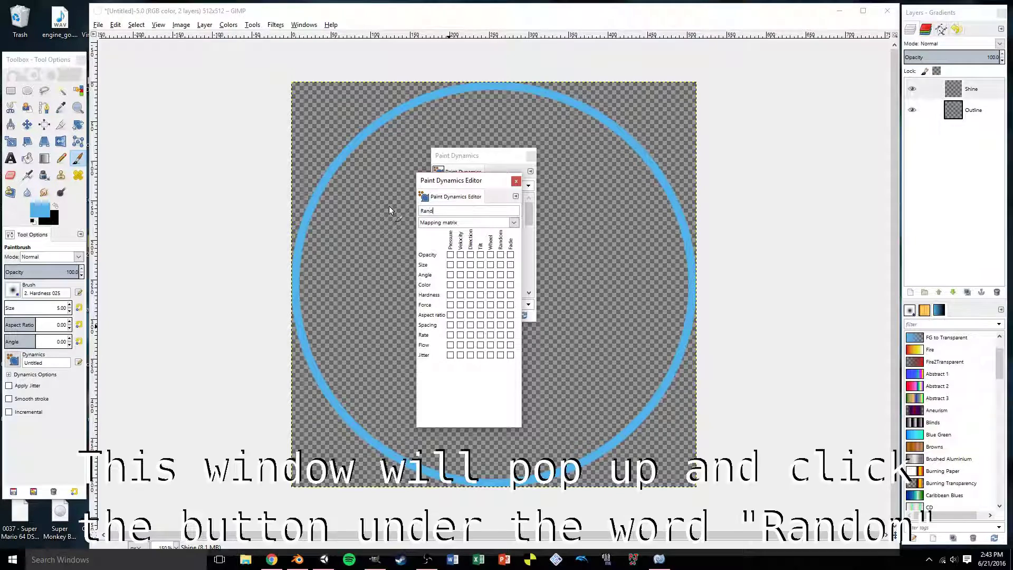
text(om Opacity)
click(500, 255)
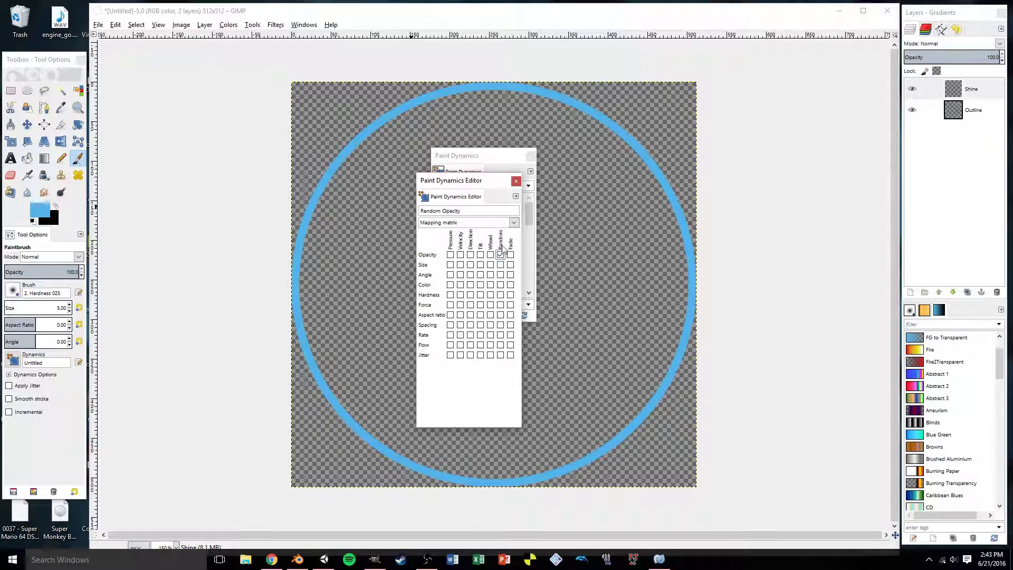
click(516, 181)
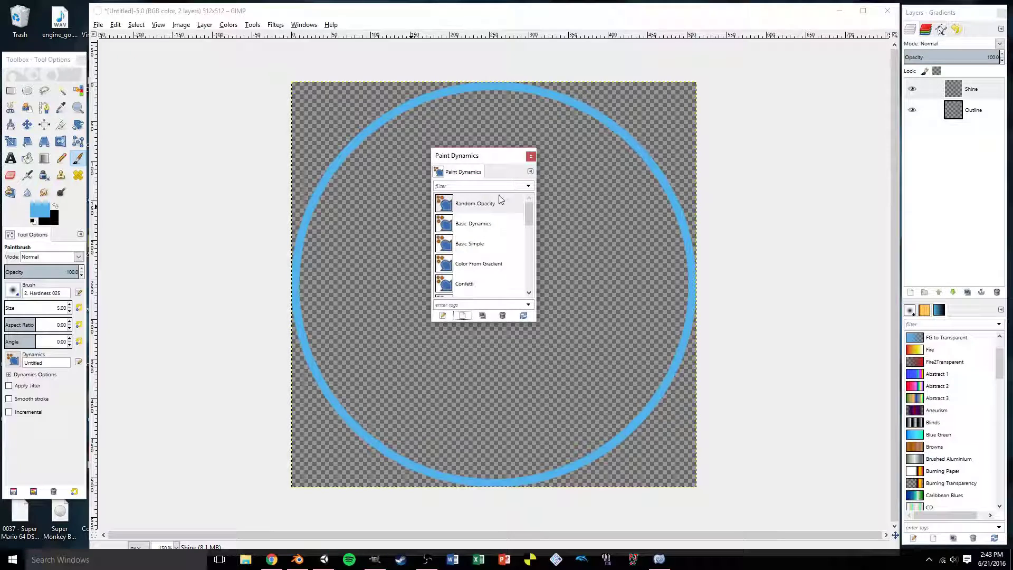
click(482, 205)
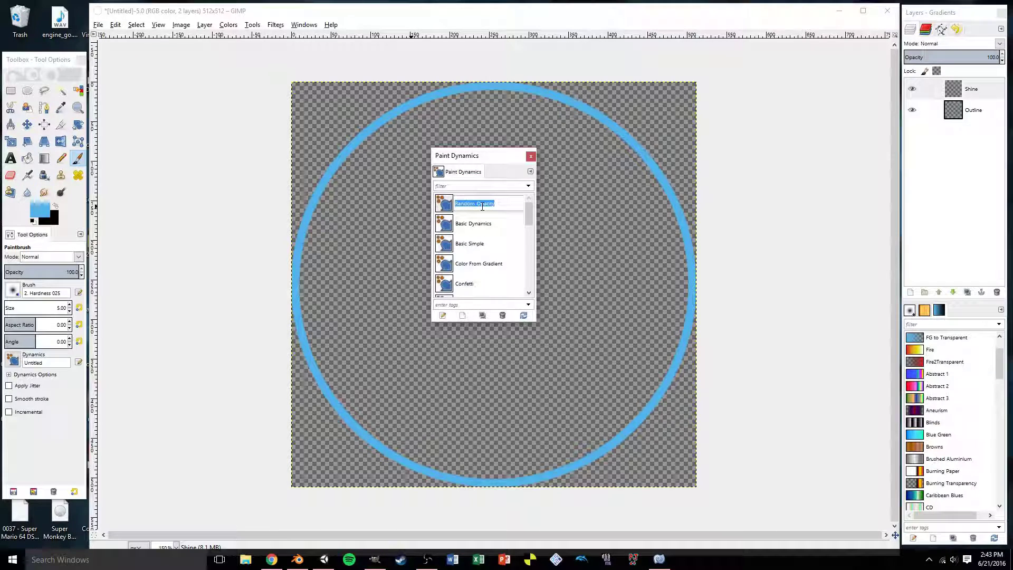
click(509, 222)
click(508, 205)
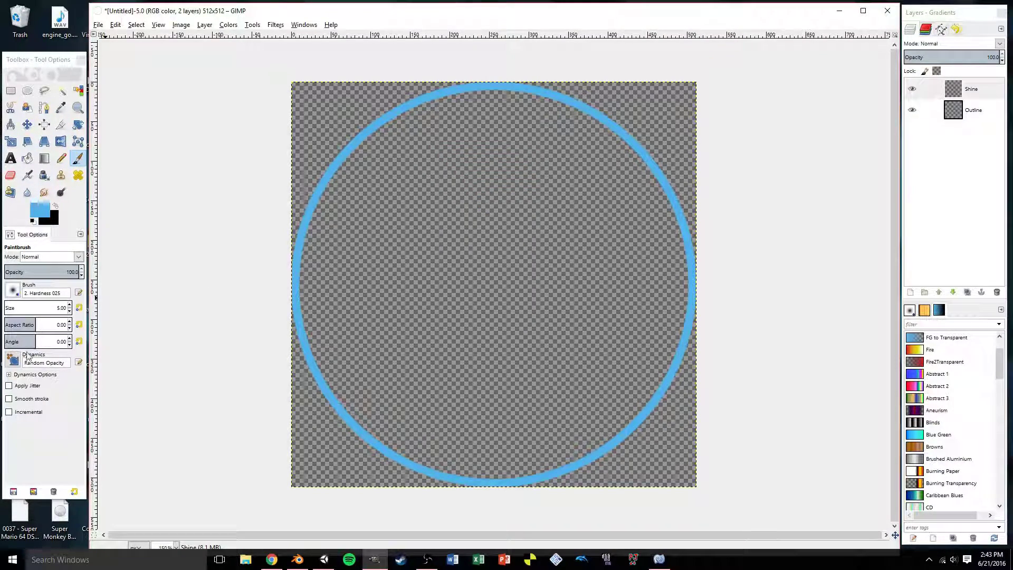
- Make white the foreground colour and enlarge the soft brush toward 135 px
click(531, 155)
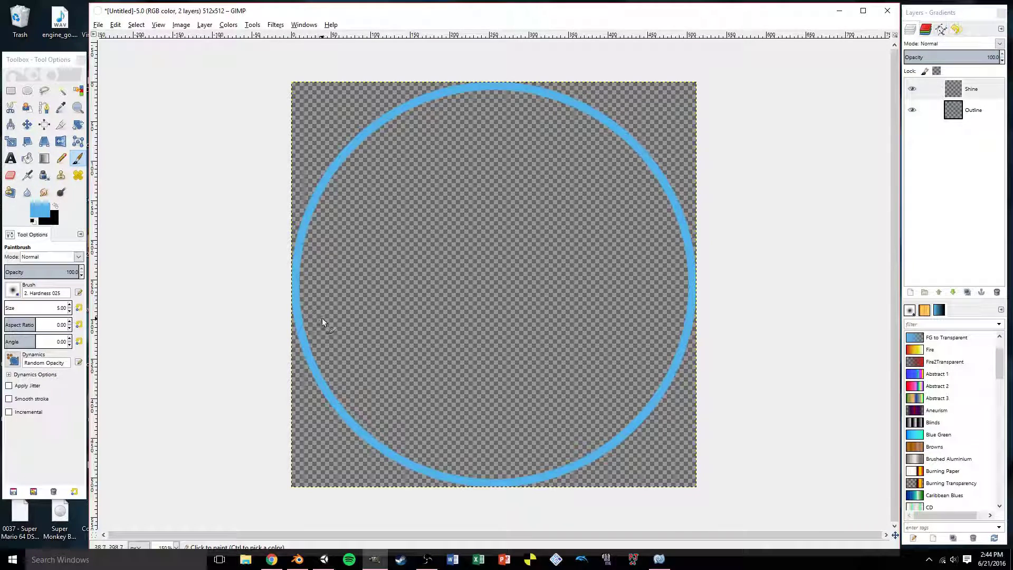
click(32, 220)
click(55, 206)
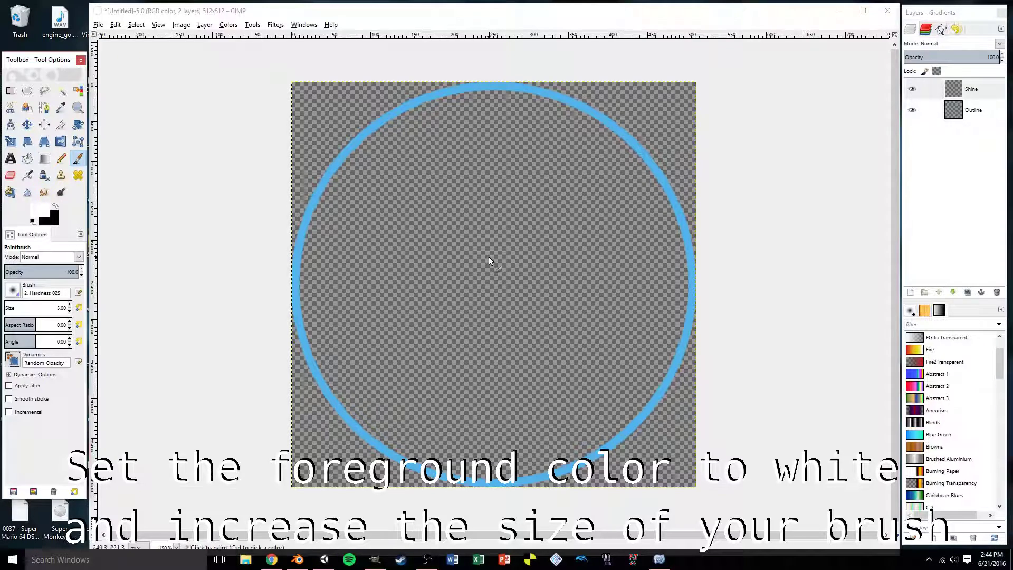
key(bracketright)
key(bracketright)
key(bracketright)
key(bracketright)
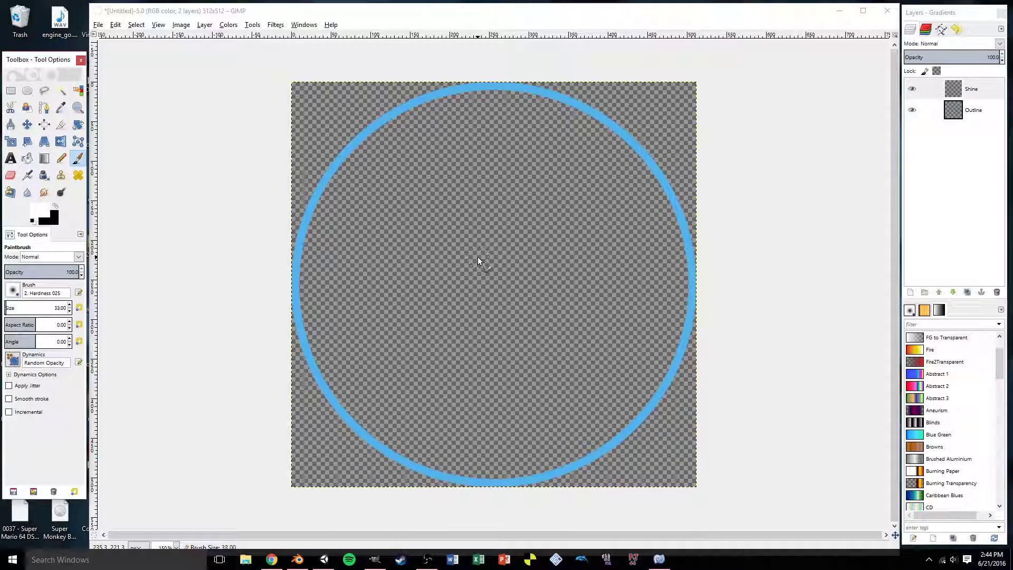
key(bracketright)
key(bracketright)
key(bracketright)
key(bracketright)
key(bracketright)
key(bracketright)
key(bracketright)
key(bracketright)
key(bracketright)
key(bracketright)
key(bracketright)
key(bracketright)
key(bracketright)
key(bracketright)
key(bracketright)
mouse_move(431, 422)
mouse_down()
mouse_move(385, 384)
mouse_move(356, 313)
mouse_move(342, 312)
mouse_move(426, 431)
mouse_move(496, 456)
mouse_move(456, 423)
mouse_up()
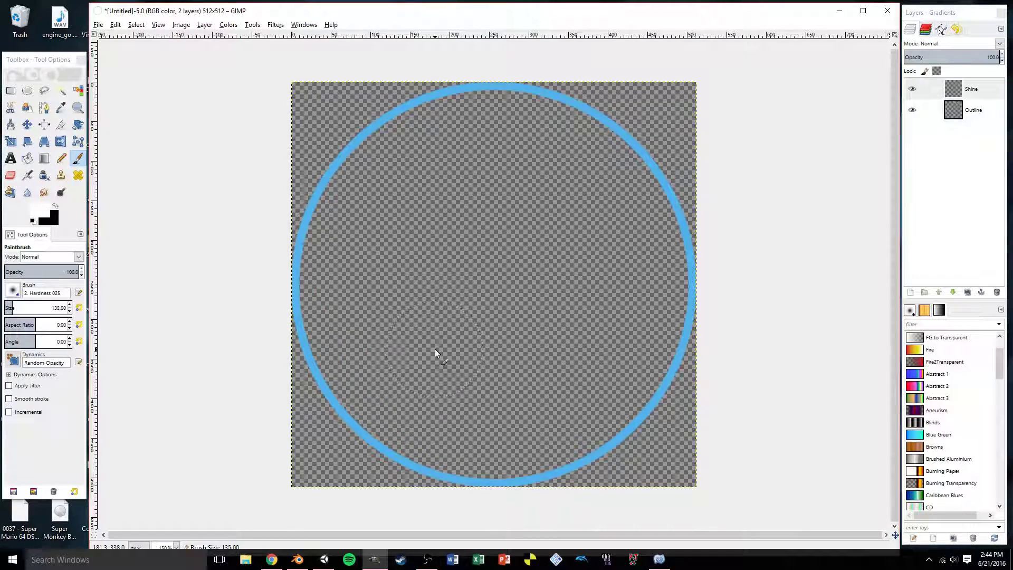
- Paint a broad soft white glow inside the ring's lower-left, then reduce the brush to 65
key(bracketright)
key(bracketright)
key(bracketright)
mouse_move(486, 425)
mouse_down()
mouse_move(420, 394)
mouse_move(356, 309)
mouse_move(350, 262)
mouse_move(500, 460)
mouse_move(562, 452)
mouse_move(410, 391)
mouse_move(365, 222)
mouse_move(518, 398)
mouse_move(594, 410)
mouse_move(409, 269)
mouse_move(422, 248)
mouse_up()
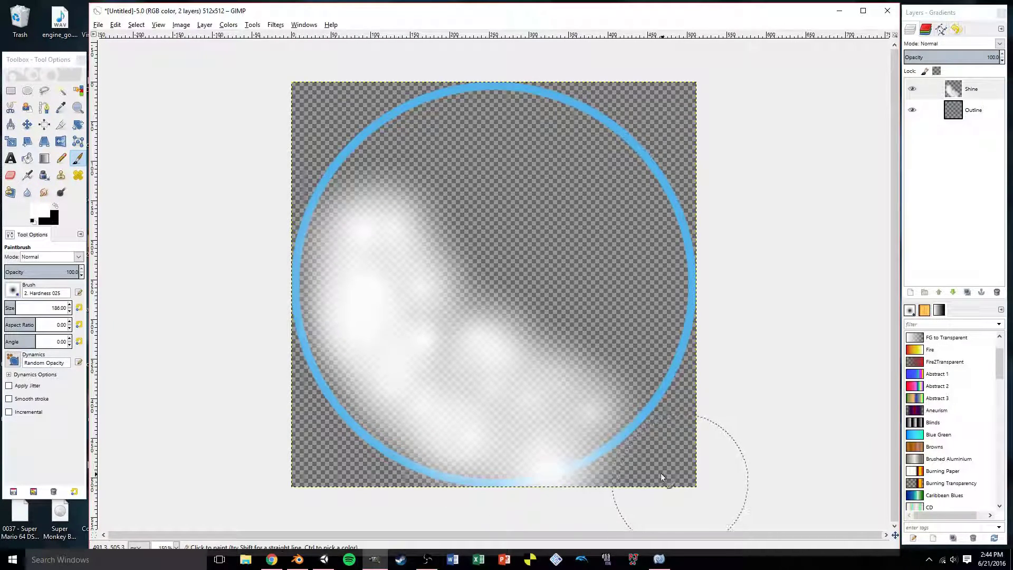
drag(451, 323, 513, 288)
key(bracketleft)
key(bracketleft)
key(bracketleft)
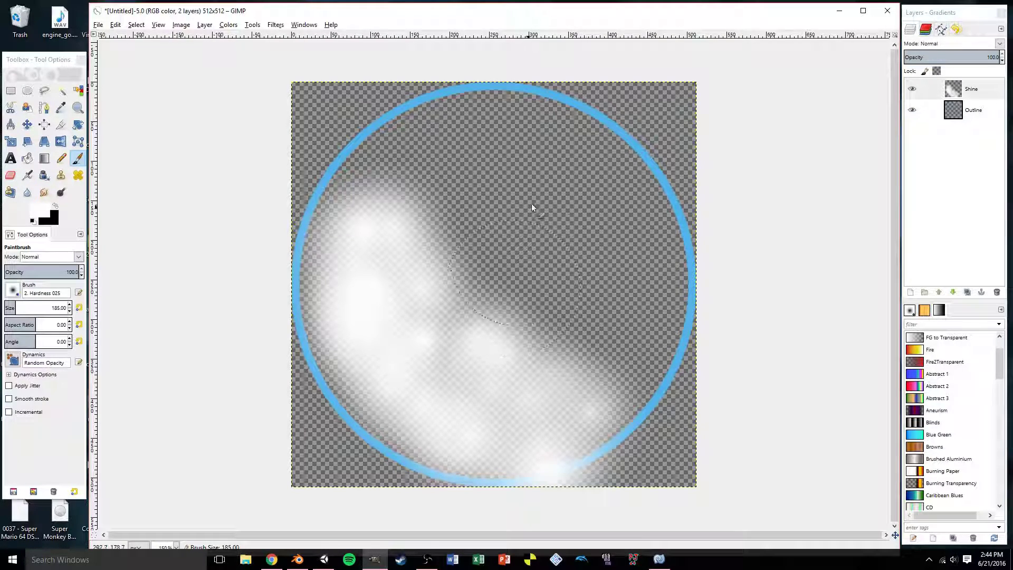
key(bracketleft)
key(bracketleft)
key(bracketleft)
key(bracketleft)
key(bracketleft)
key(bracketleft)
- Paint a thin white highlight arc along the ring's upper-right inside at brush size 48
key(bracketleft)
key(bracketleft)
key(bracketleft)
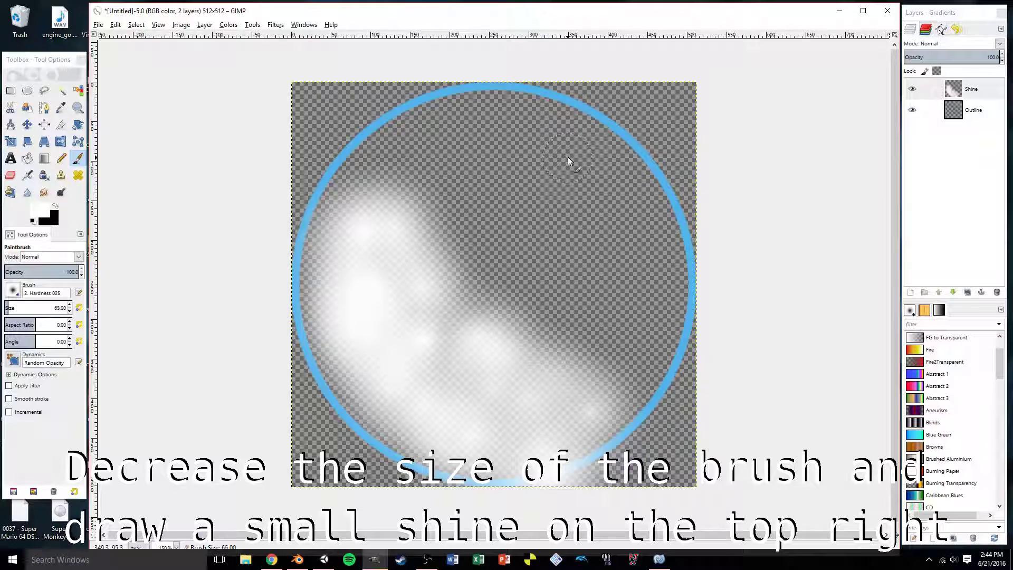
key(bracketleft)
key(bracketleft)
key(bracketleft)
key(bracketleft)
drag(527, 121, 616, 168)
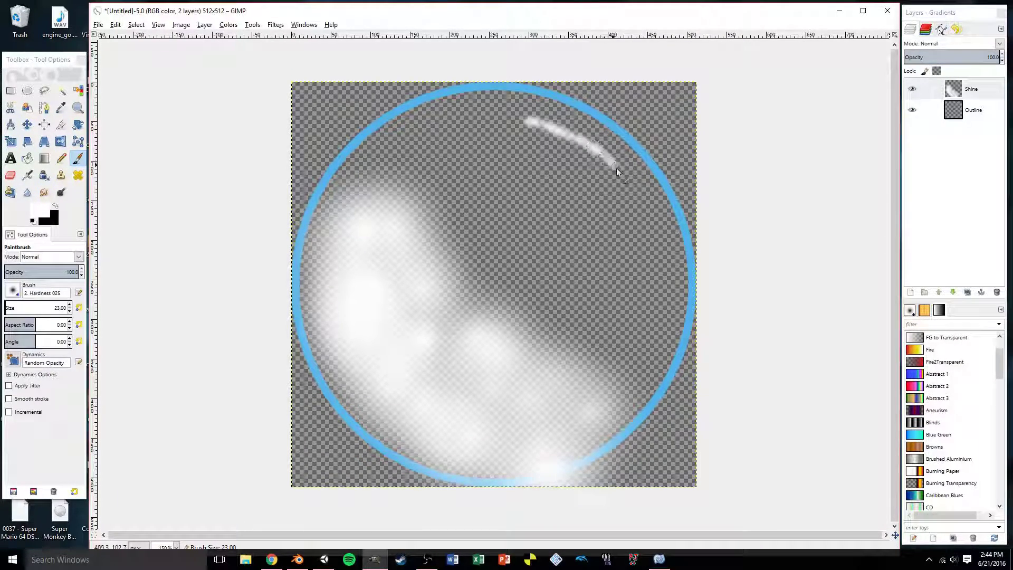
key(ctrl+z)
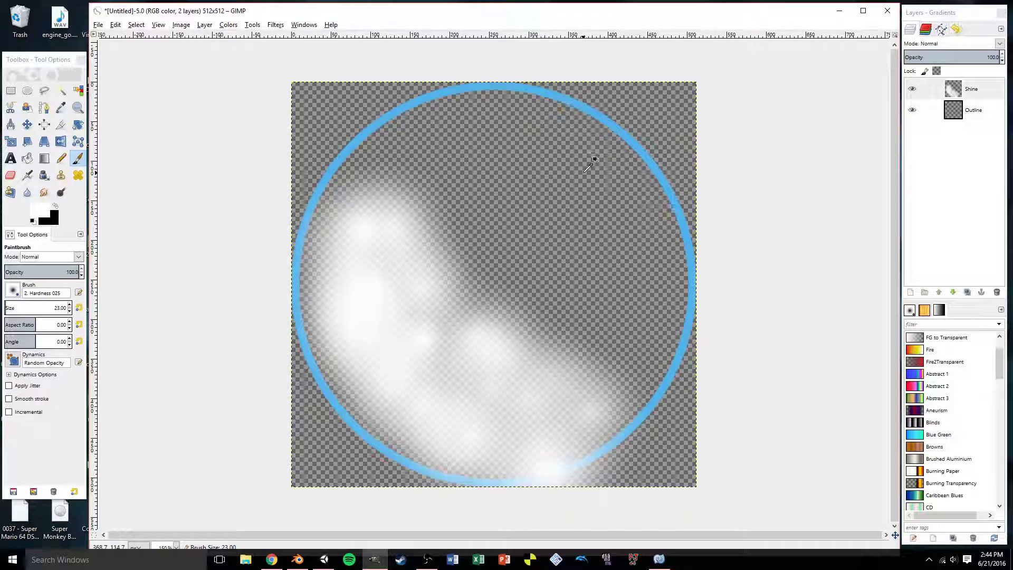
key(bracketright)
key(bracketright)
key(bracketright)
drag(541, 133, 635, 227)
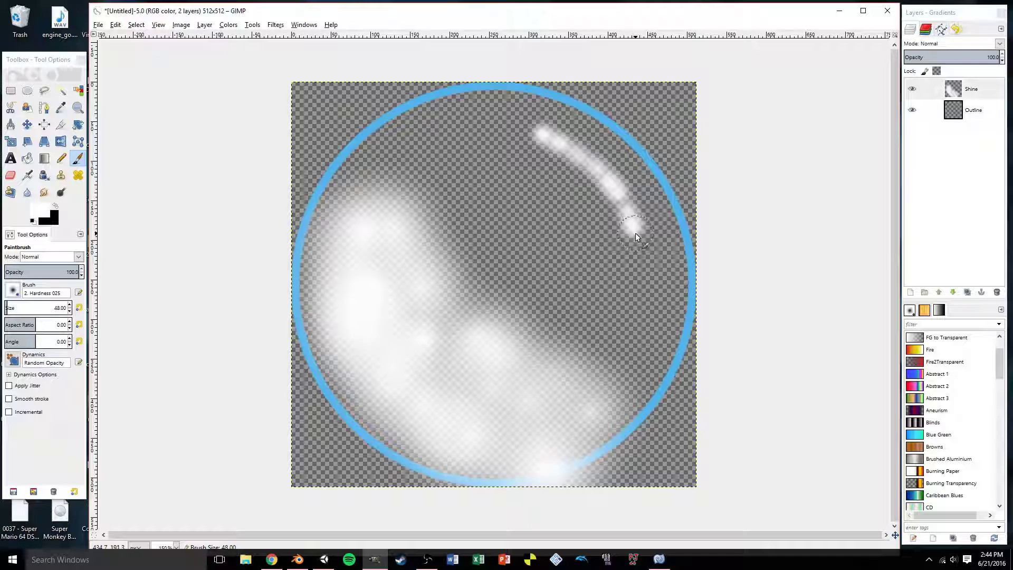
- Draw a new ellipse selection over the whole canvas
right_click(968, 112)
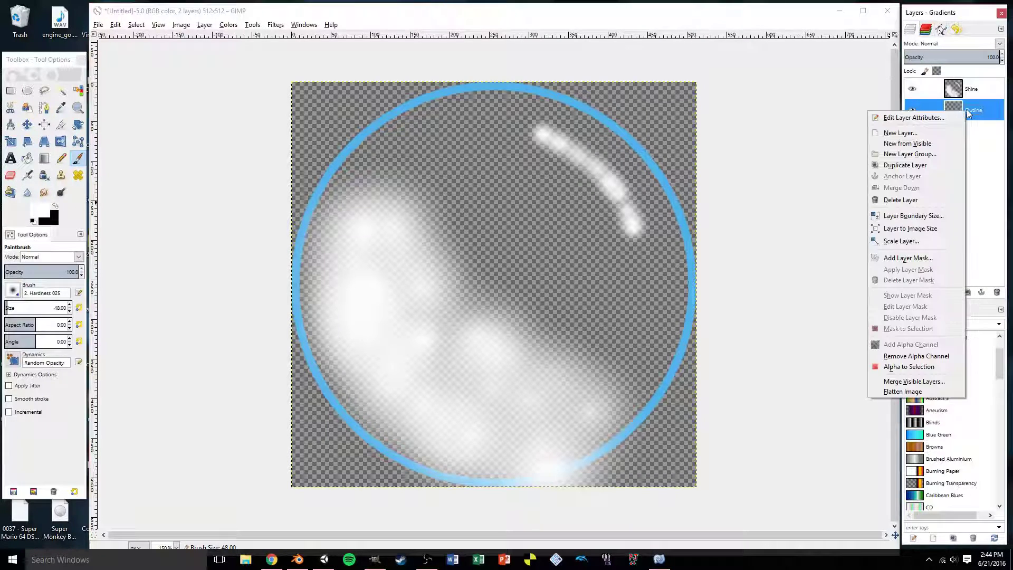
key(Escape)
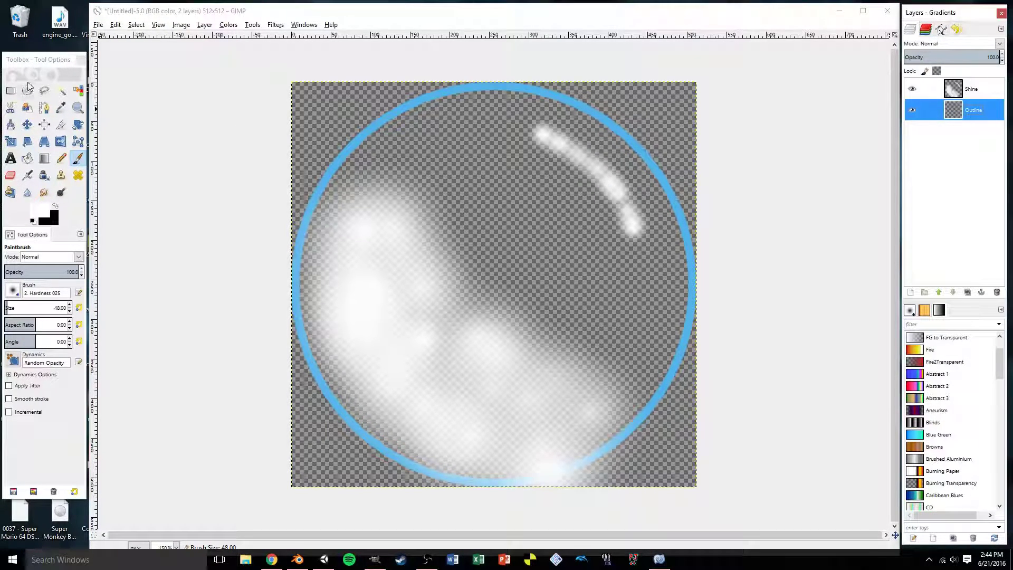
click(27, 91)
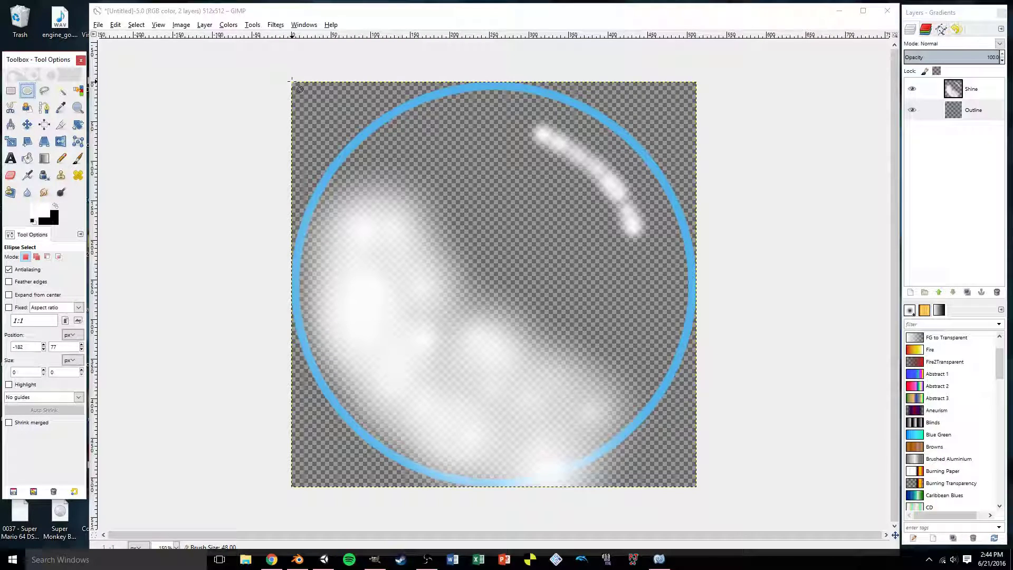
mouse_move(292, 81)
mouse_down()
mouse_move(344, 154)
mouse_move(692, 515)
mouse_move(685, 486)
mouse_up()
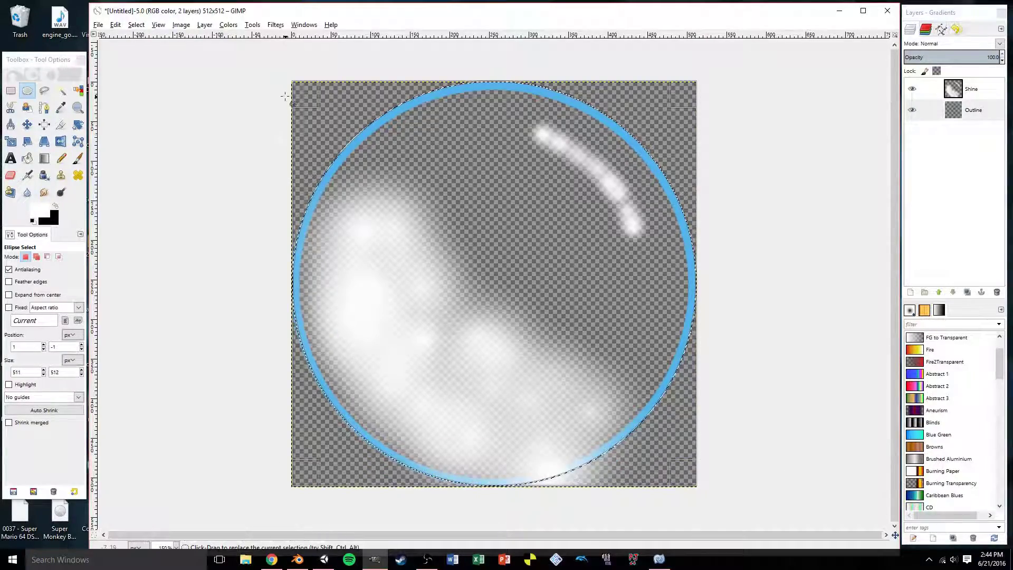
ctrl+scroll(209, 151, up, 2)
ctrl+scroll(209, 150, up, 1)
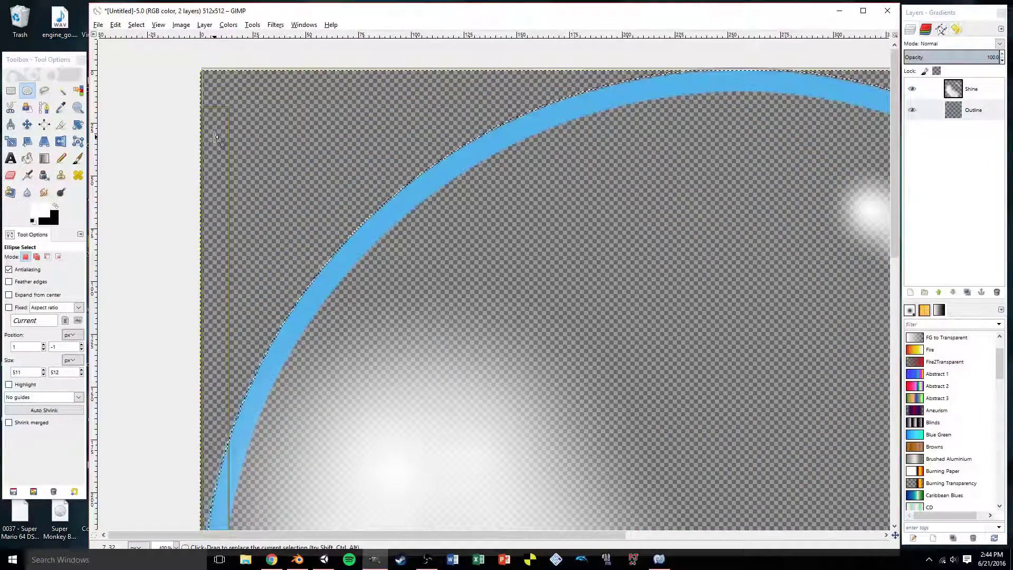
- Align the circle's corner and bottom edge to 512x512 at position 0,0
drag(219, 90, 219, 89)
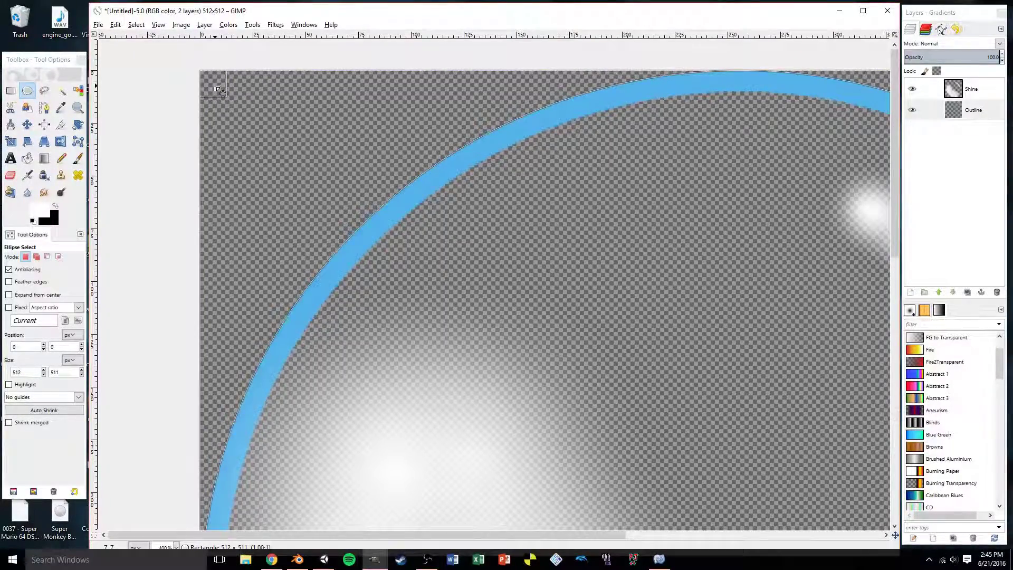
ctrl+scroll(217, 89, down, 2)
ctrl+scroll(651, 445, down, 2)
ctrl+scroll(719, 488, up, 4)
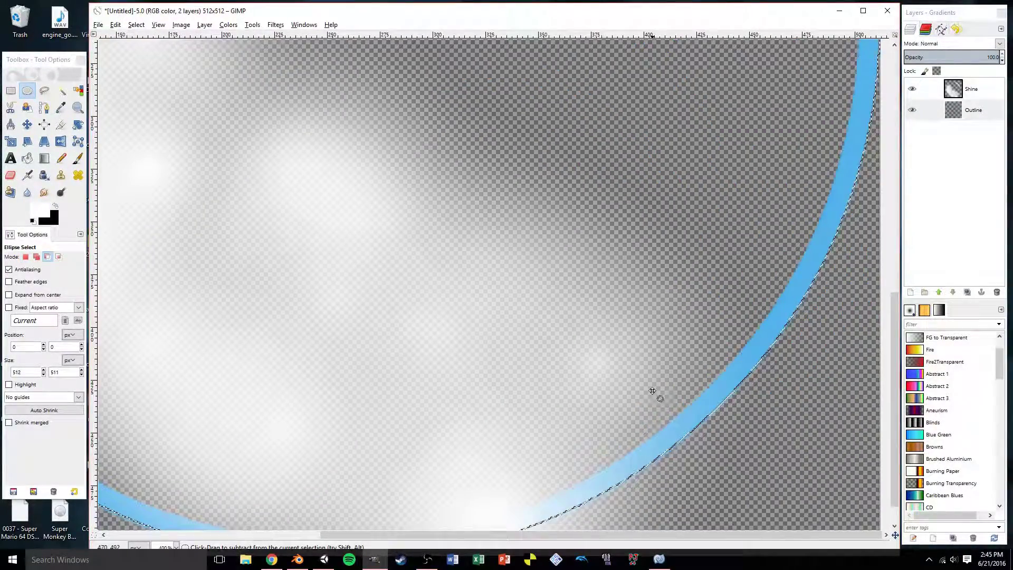
scroll(719, 488, down, 2)
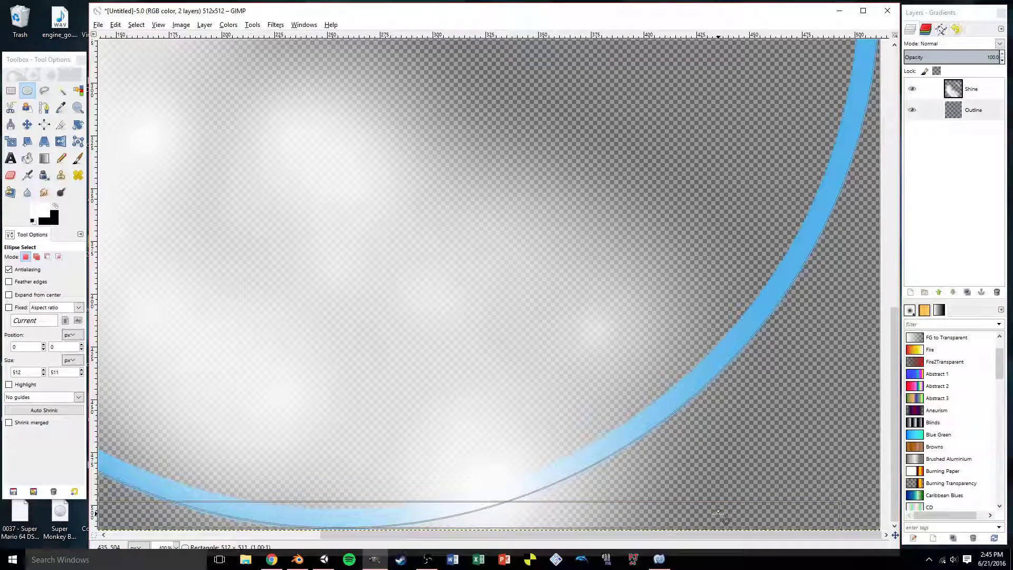
drag(719, 511, 718, 513)
ctrl+scroll(660, 377, down, 2)
ctrl+scroll(660, 378, down, 1)
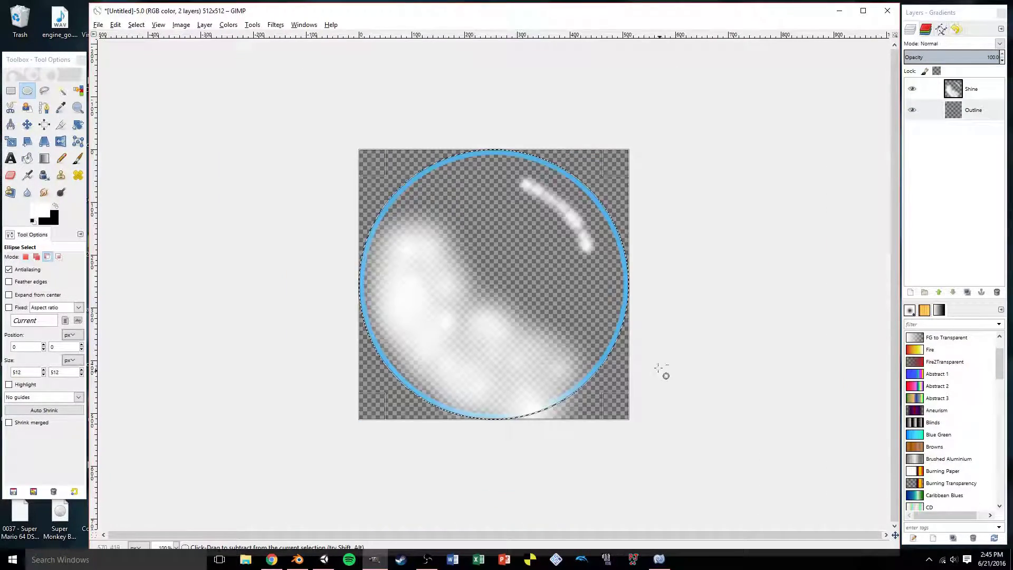
- Clear the Shine layer outside the circle and drop the selection
click(966, 97)
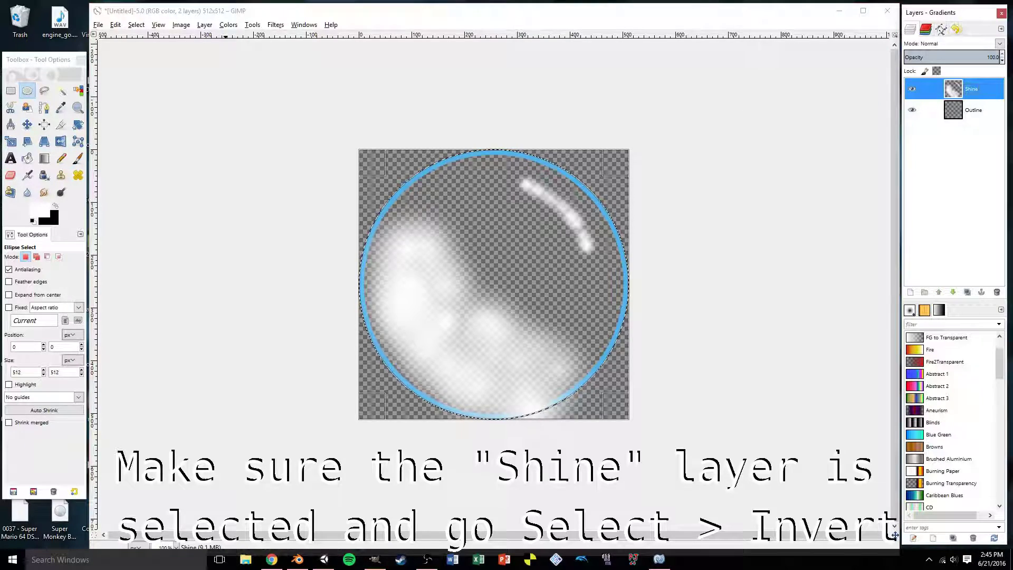
click(136, 25)
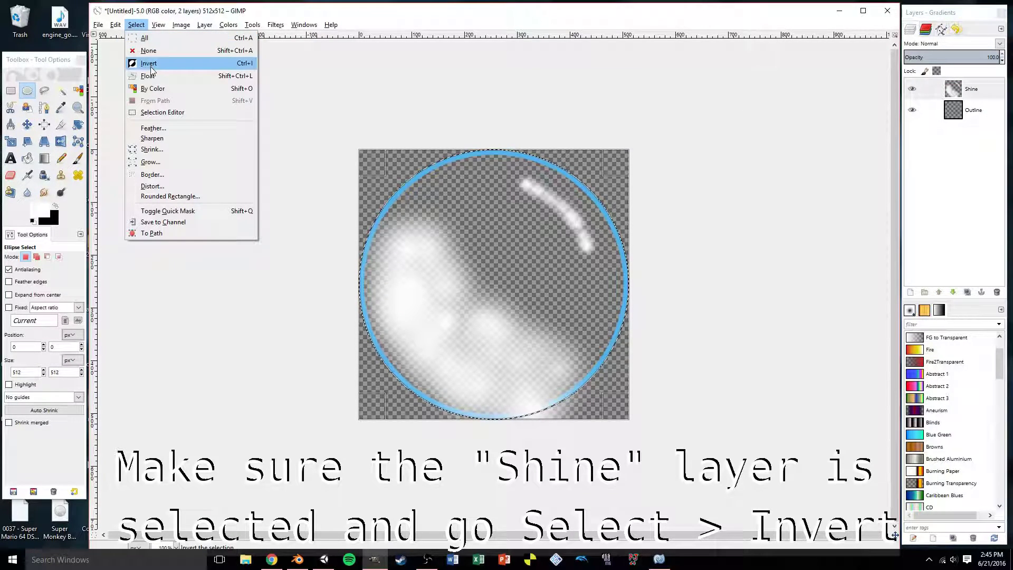
click(150, 63)
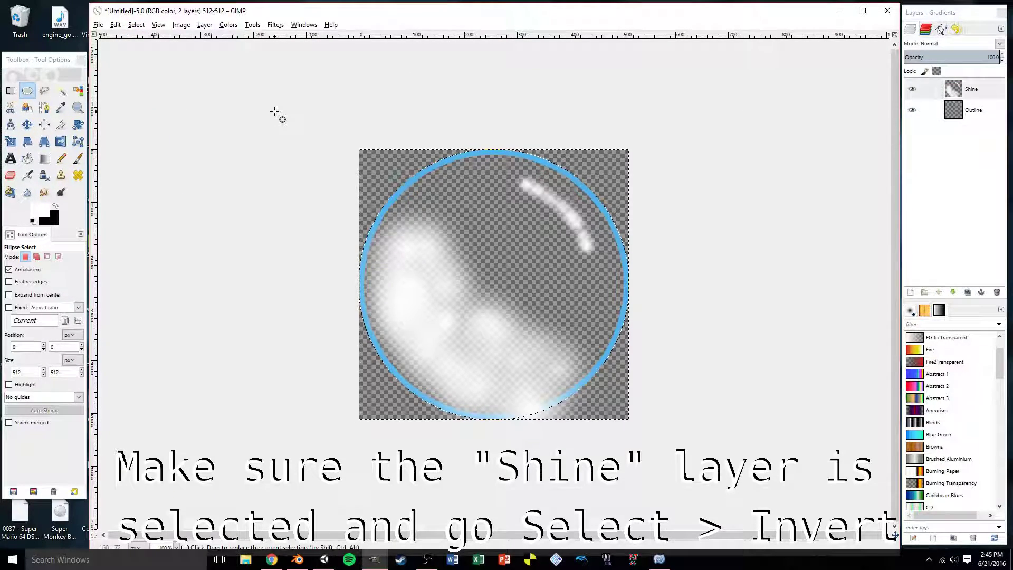
click(114, 26)
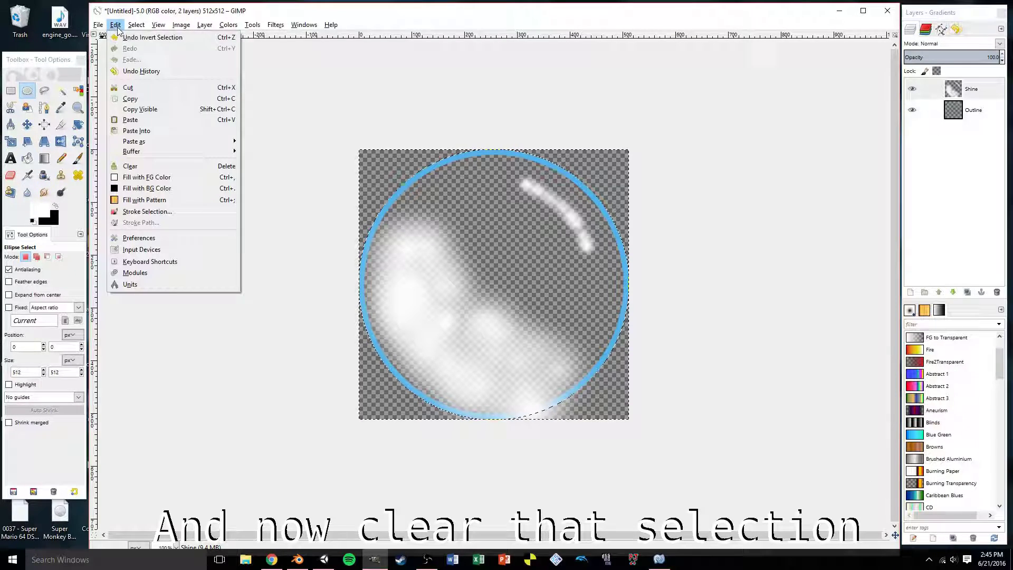
click(139, 165)
key(r)
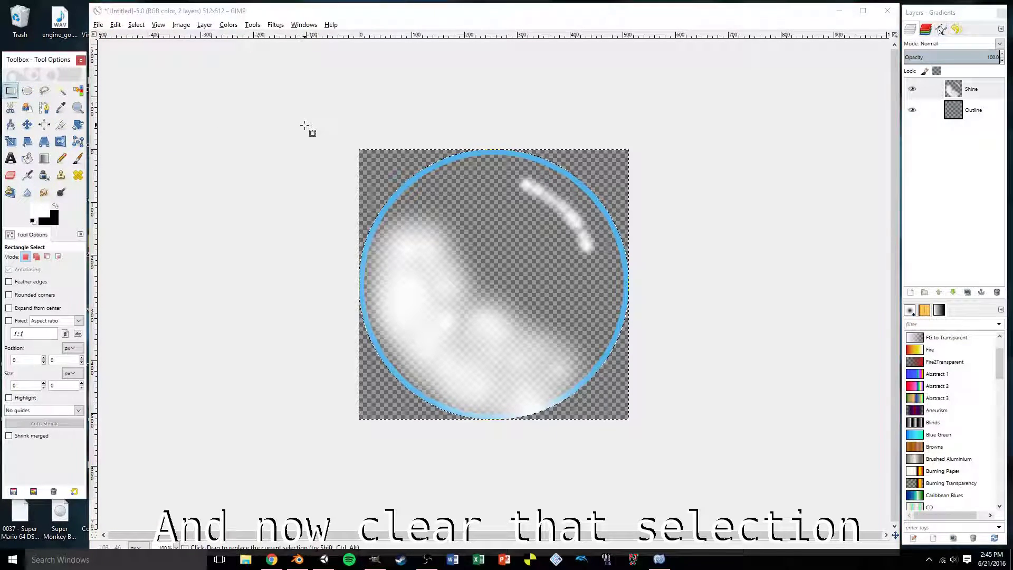
click(305, 126)
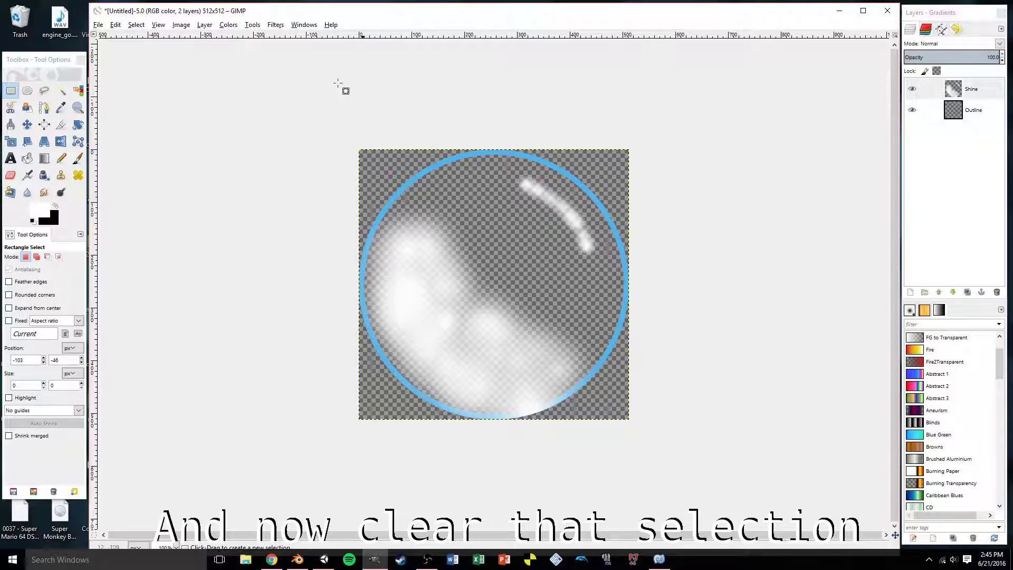
- Add a new transparent layer named Colors on top
click(910, 292)
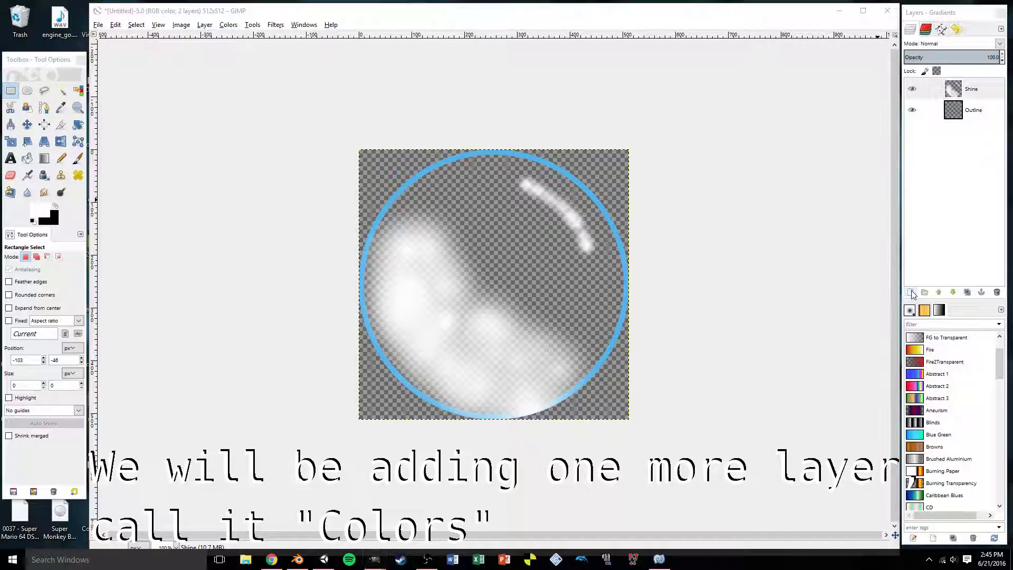
drag(180, 109, 510, 181)
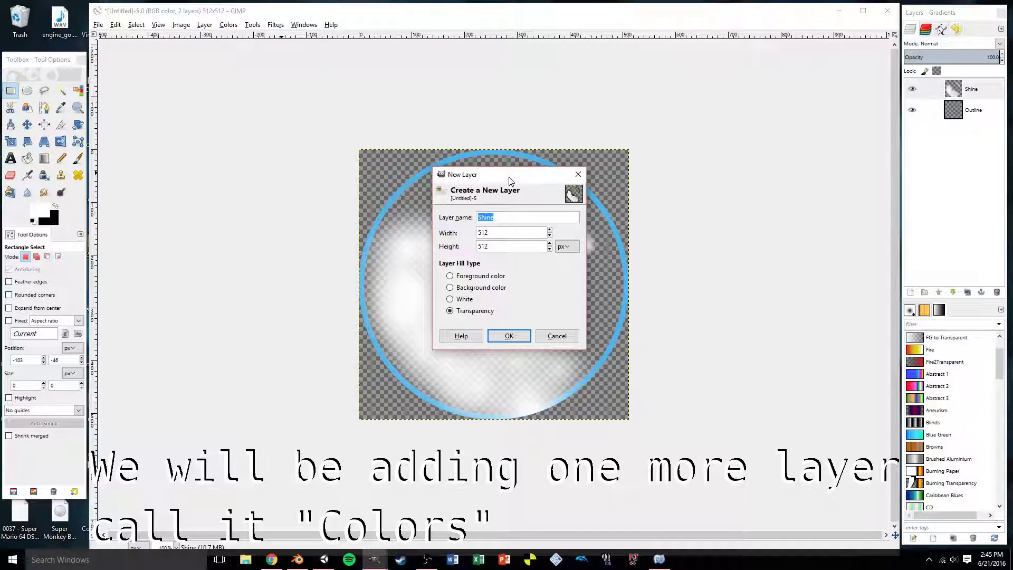
key(BackSpace)
text(Colors)
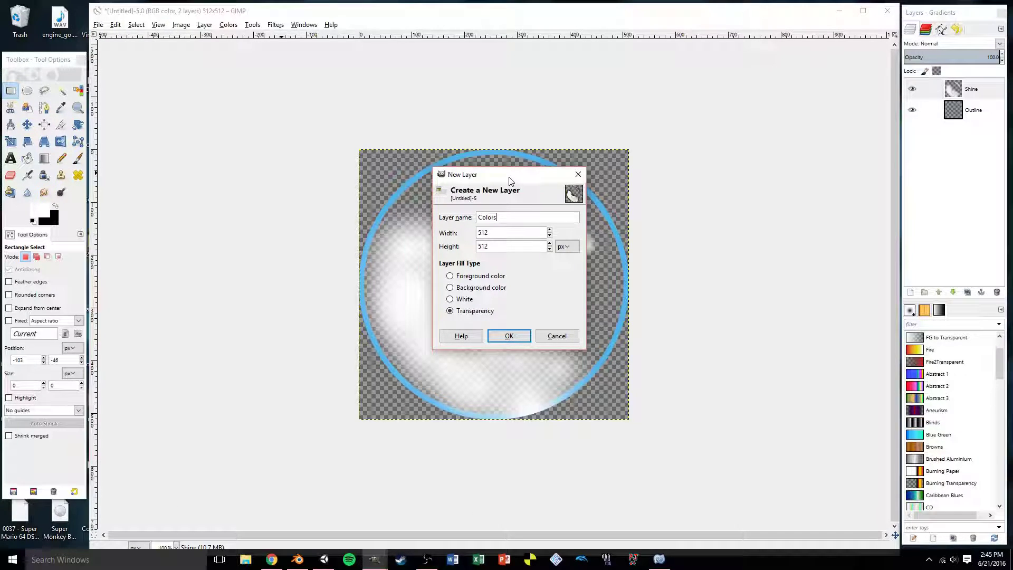
key(Return)
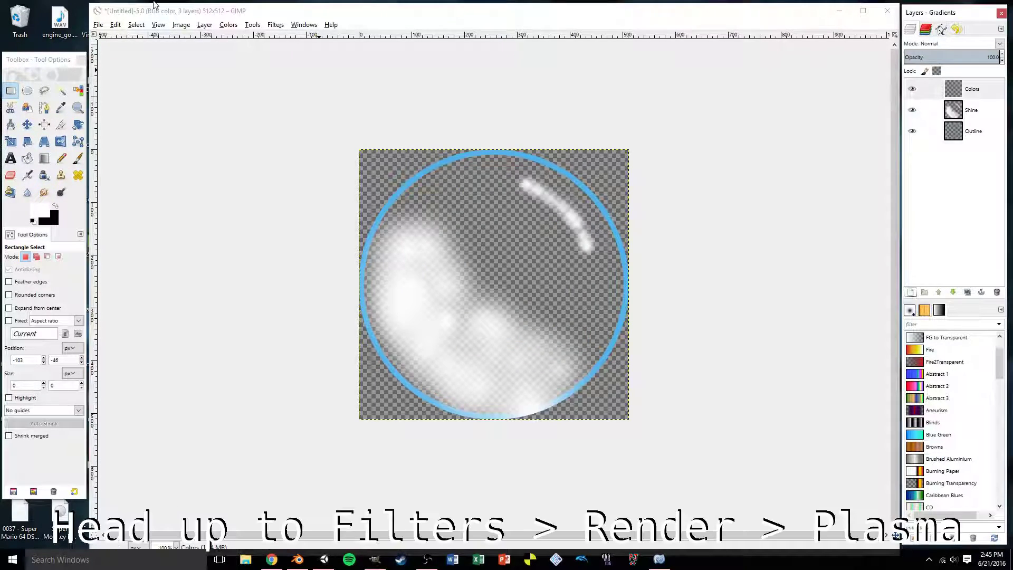
- Render a default Plasma texture onto the Colors layer via Filters > Render > Clouds
click(275, 25)
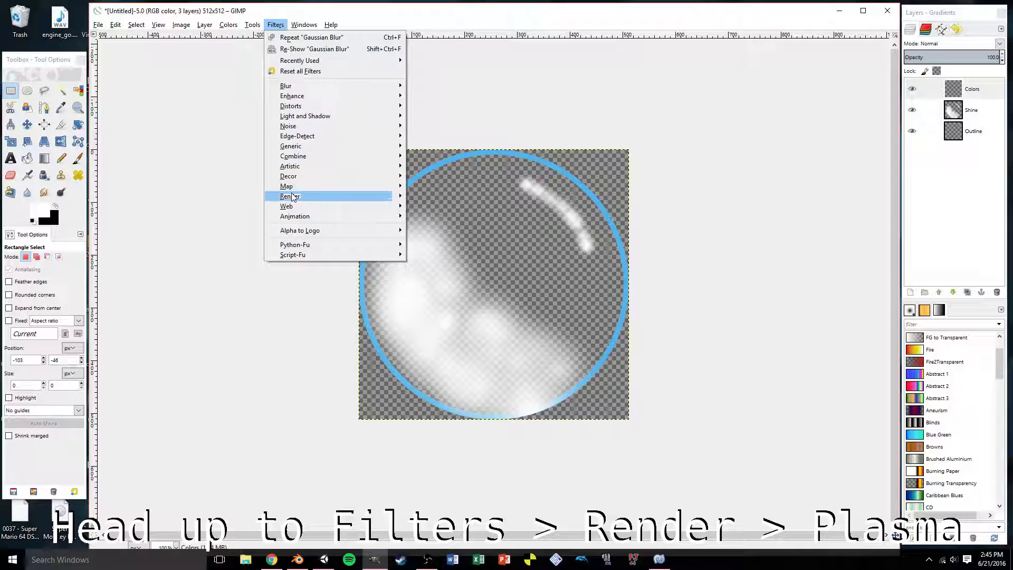
mouse_move(290, 196)
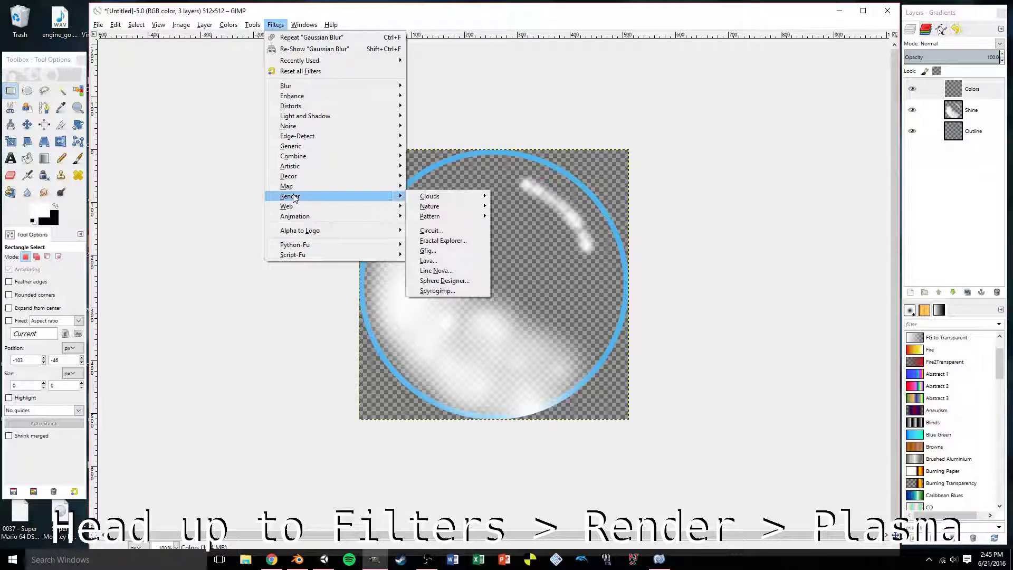
mouse_move(429, 197)
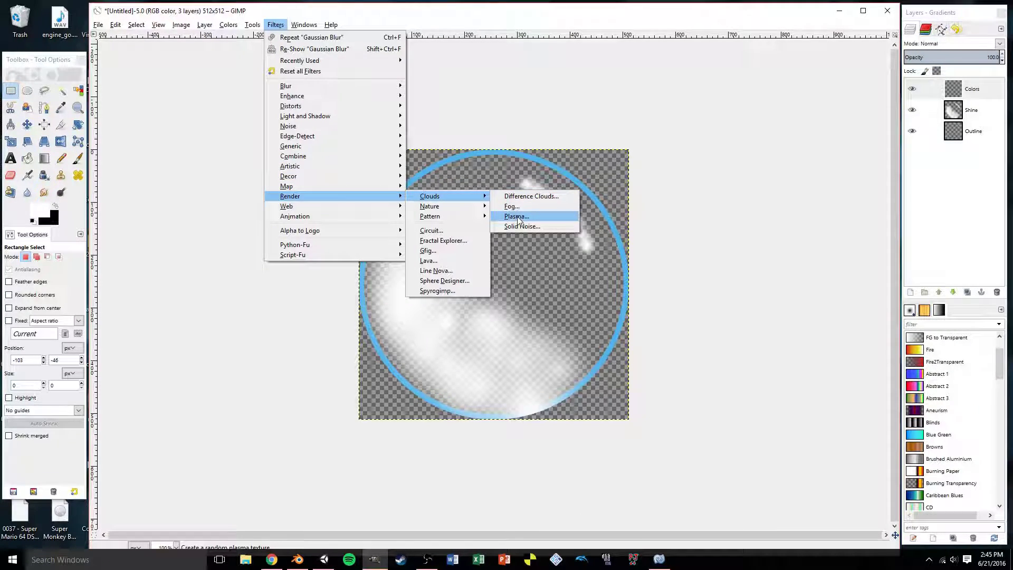
click(516, 215)
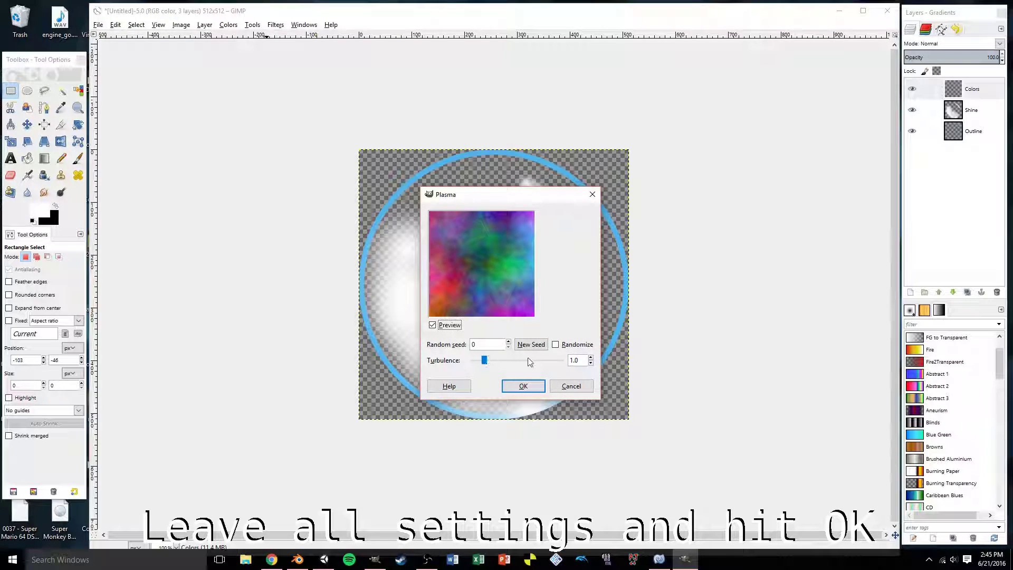
click(524, 387)
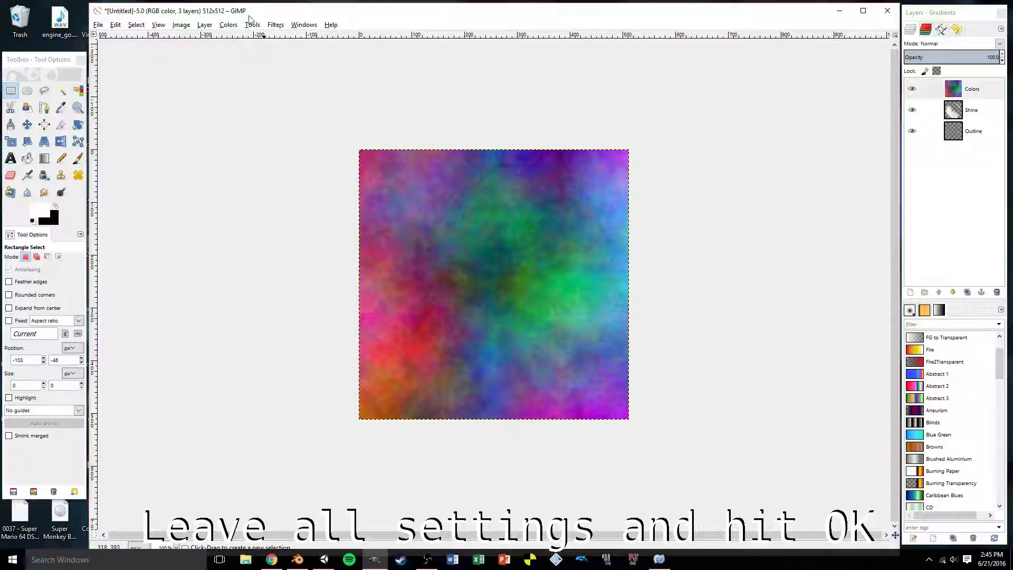
click(276, 25)
mouse_move(286, 86)
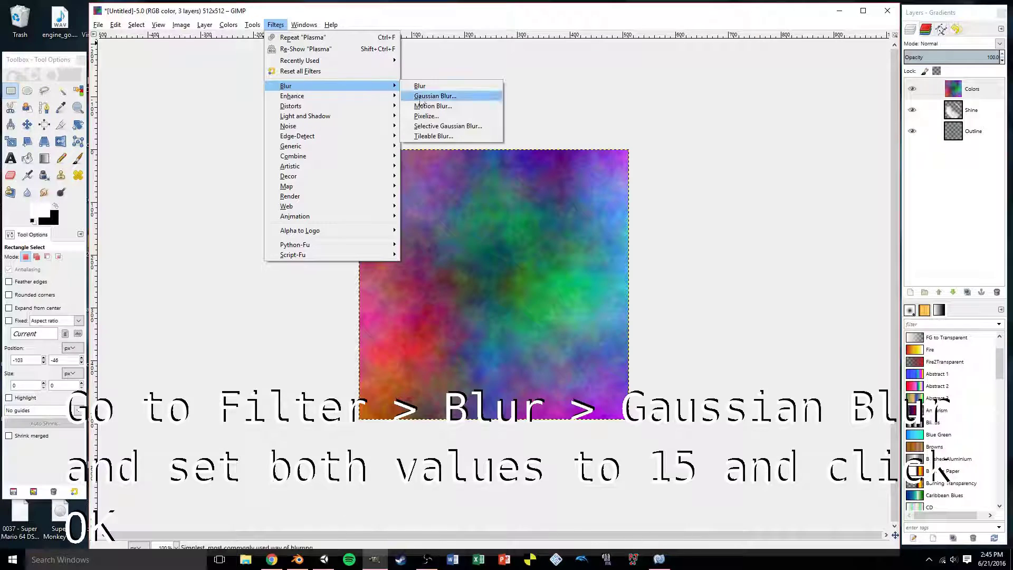
- Apply a Gaussian blur with radius 15 to the plasma texture
click(421, 96)
text(15)
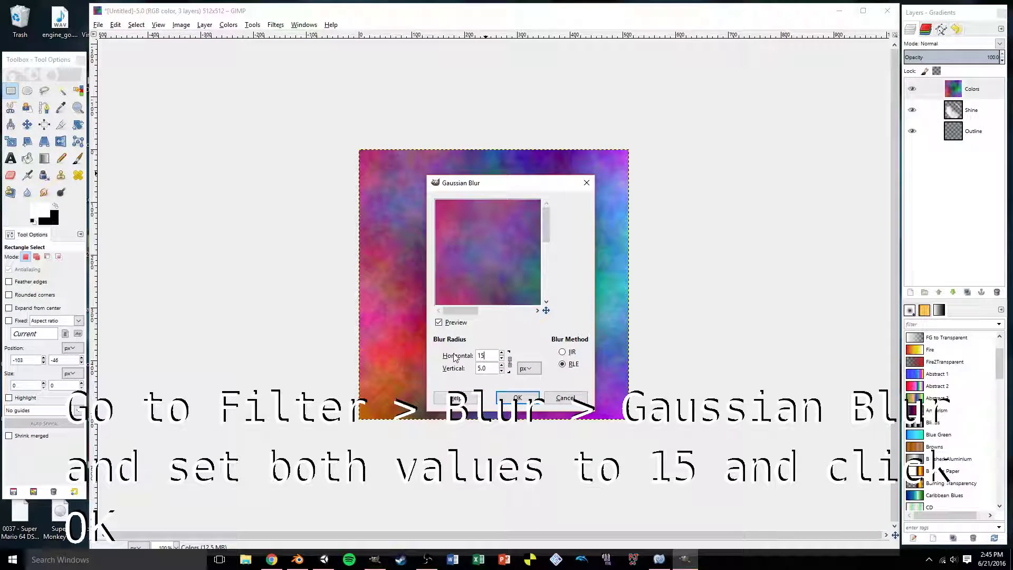
click(517, 398)
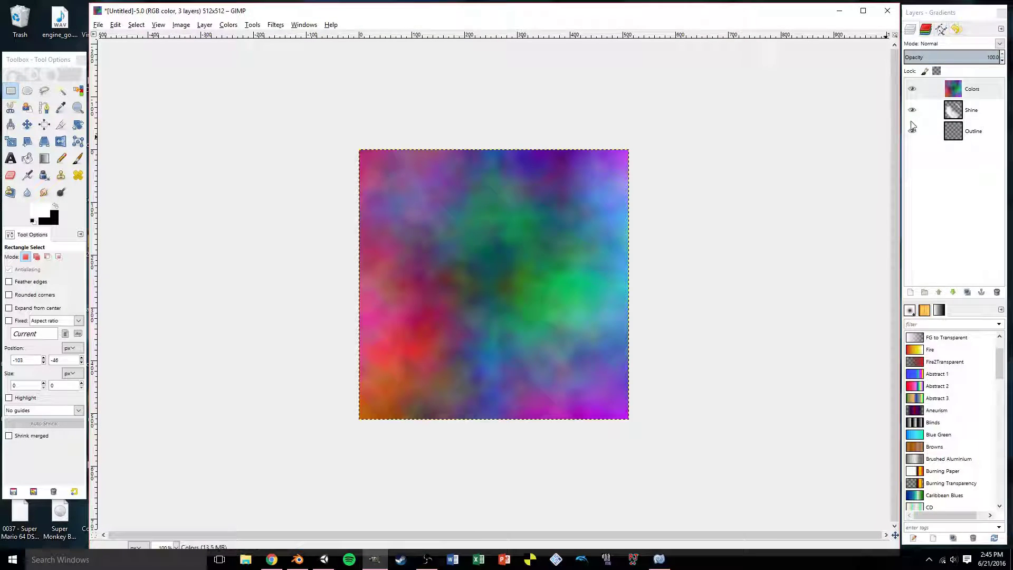
- Set the Colors layer to Hard light blend mode with 25 opacity
click(999, 43)
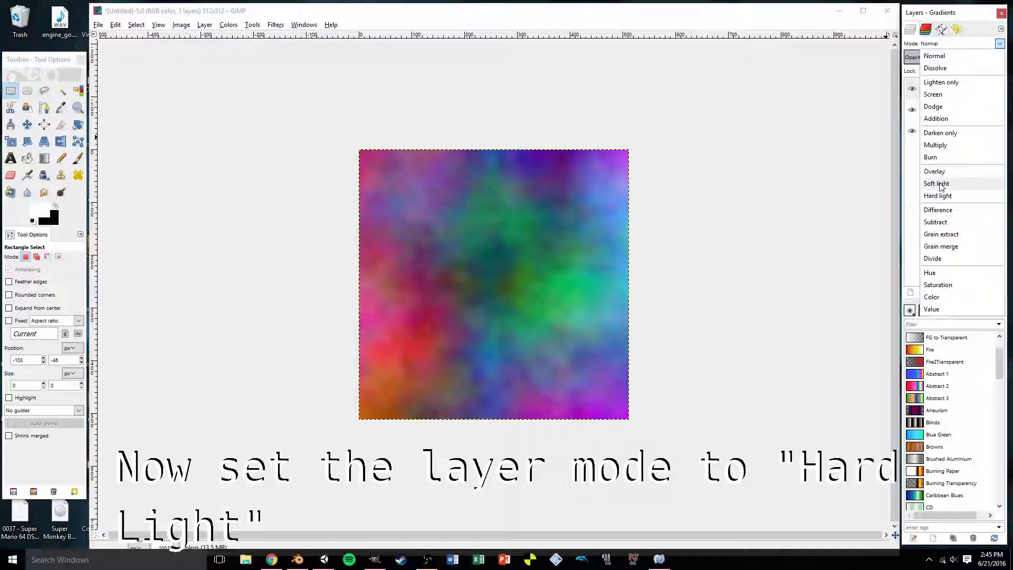
click(942, 196)
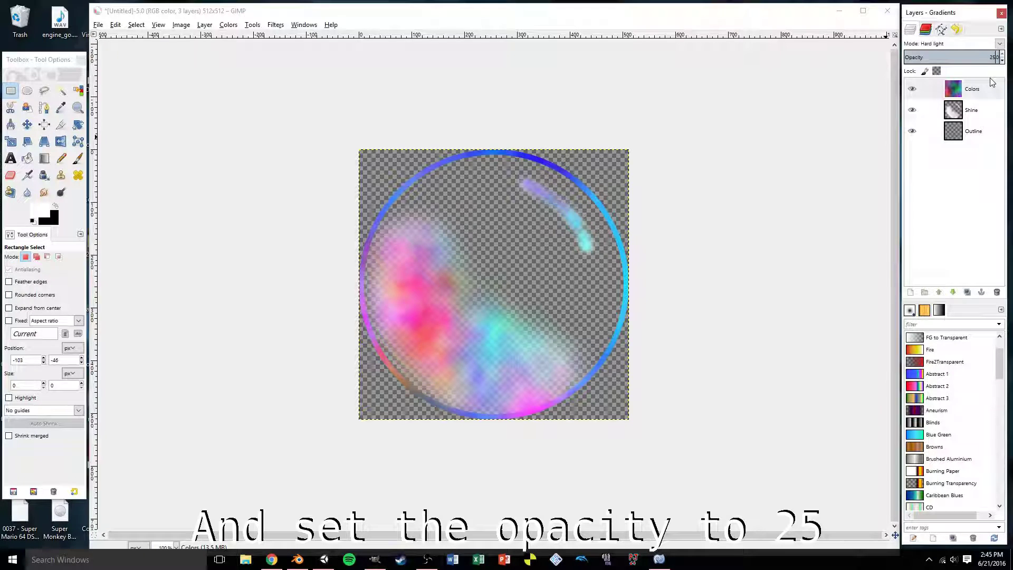
key(Return)
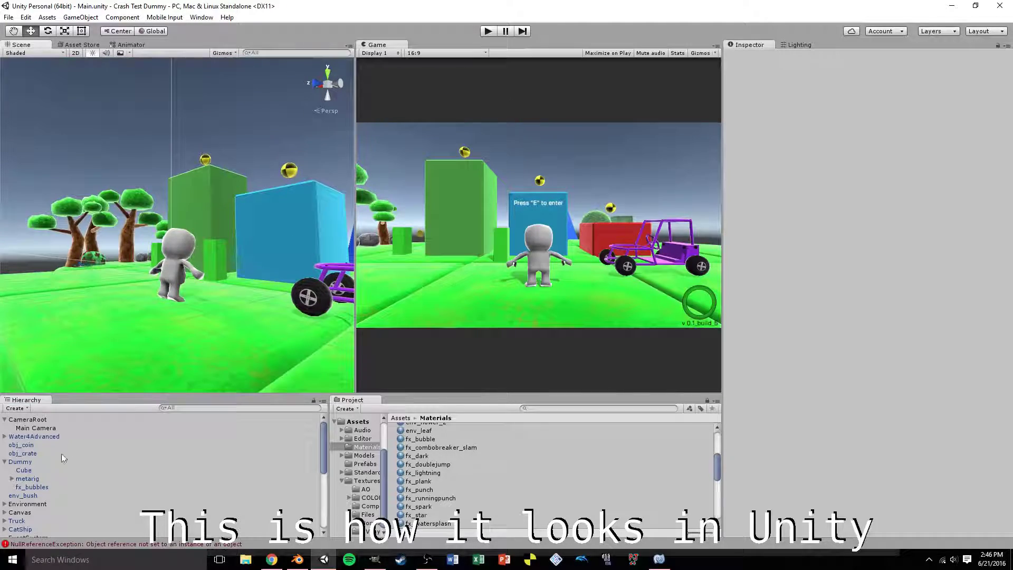
- Select fx_bubbles, orbit toward the bubbles, and widen the Scene view to watch them
click(32, 487)
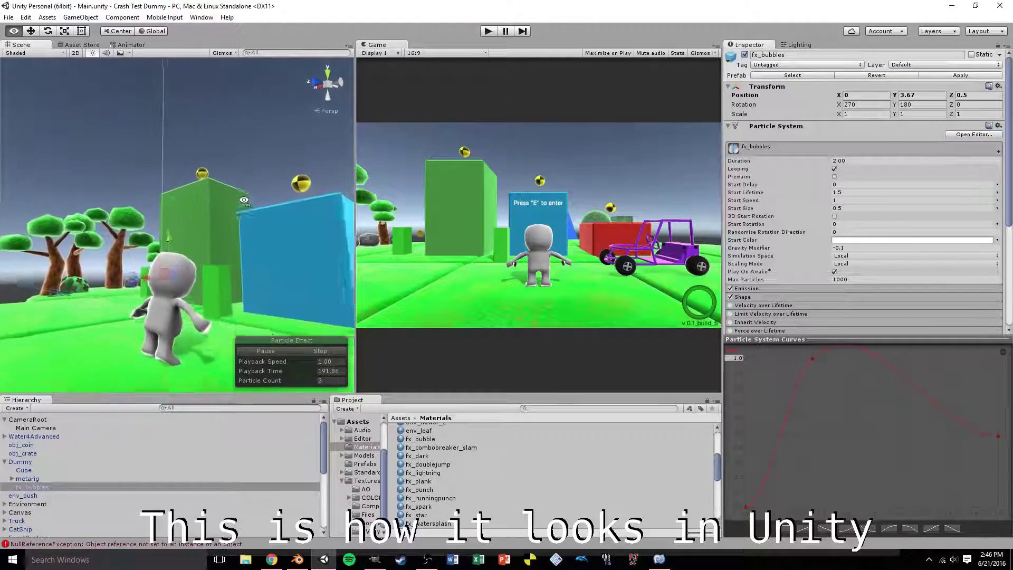
drag(211, 221, 619, 222)
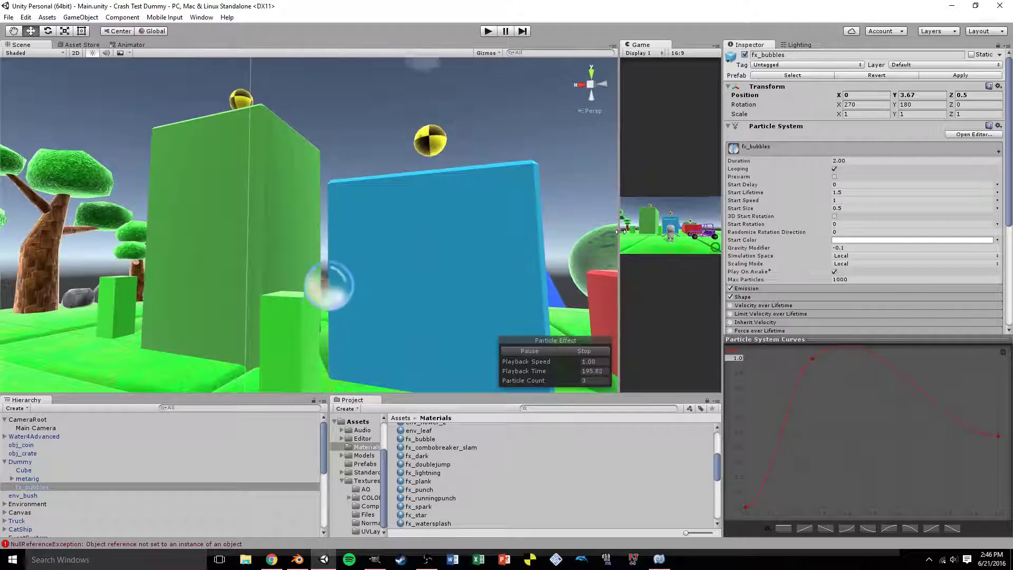
drag(498, 265, 507, 240)
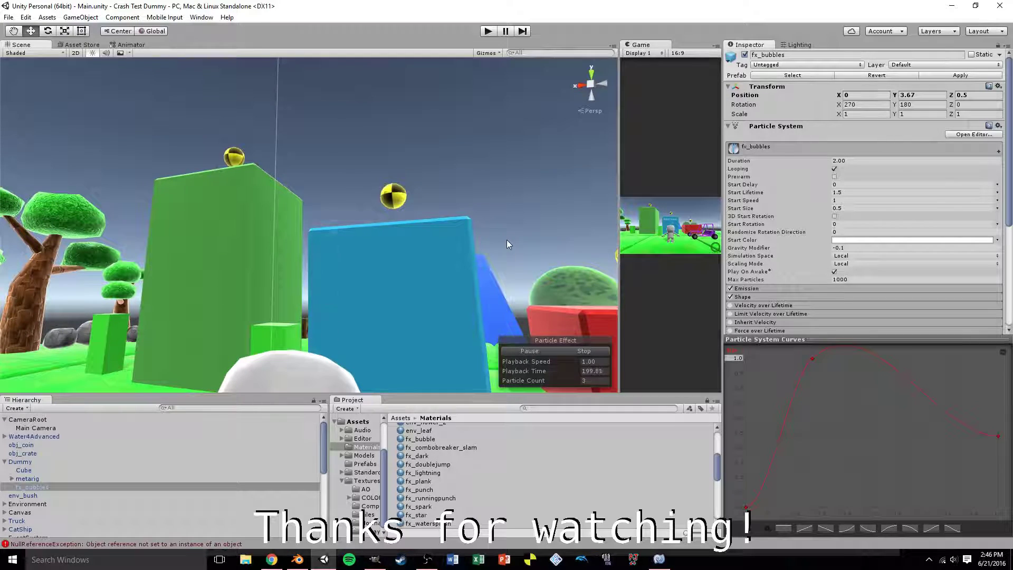